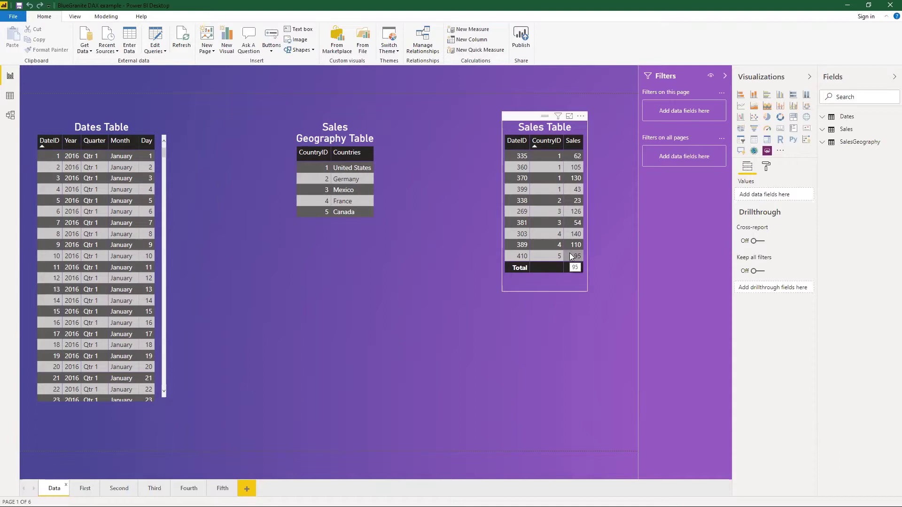
Check the relationships between the Sales, Dates and SalesGeography tables in the model diagram, and return to the report
click(10, 116)
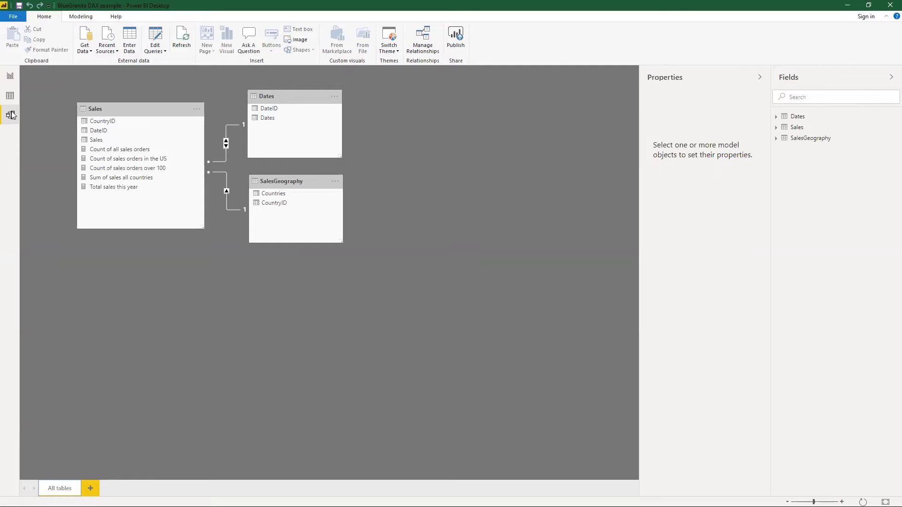
click(10, 76)
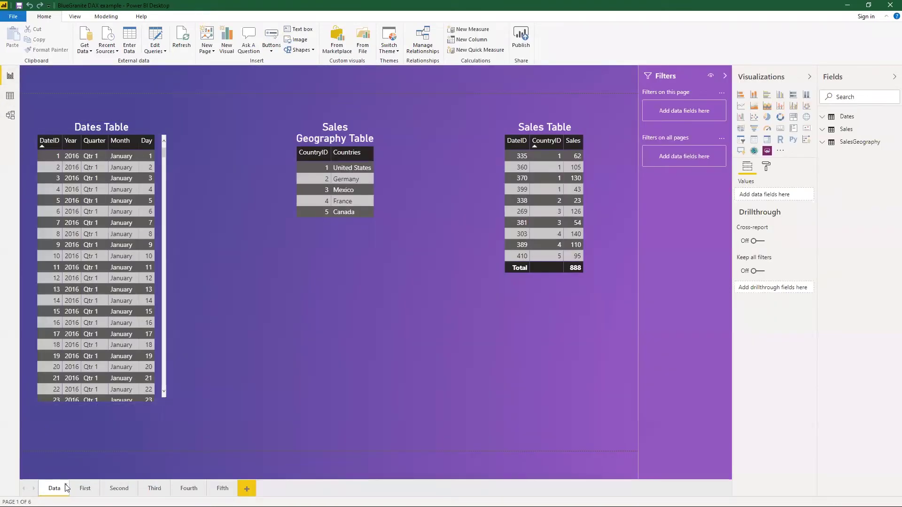
On the First report page, show the DAX formula behind the Count of sales orders over 100 card
click(85, 488)
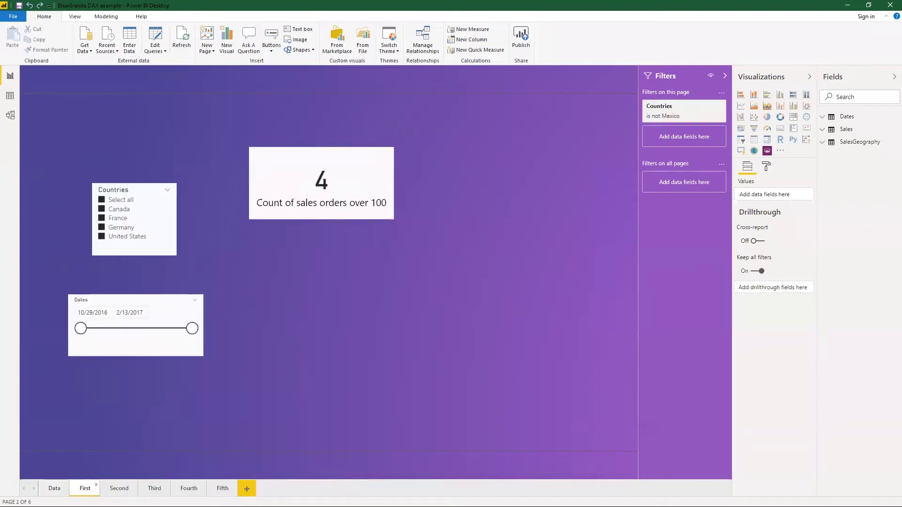
click(319, 203)
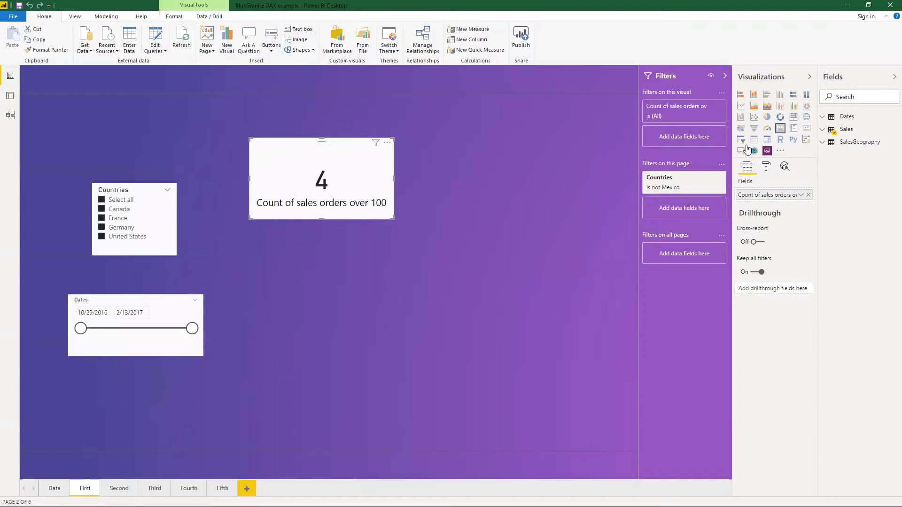
click(821, 129)
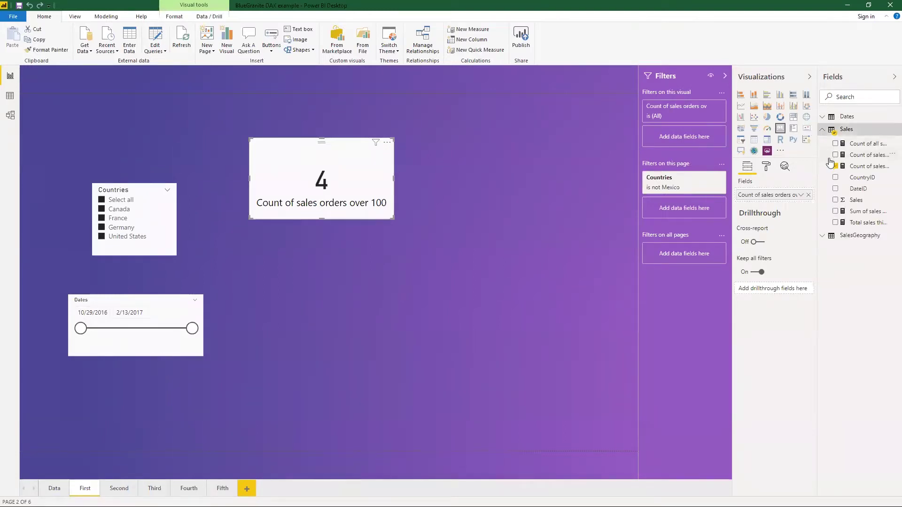
click(863, 167)
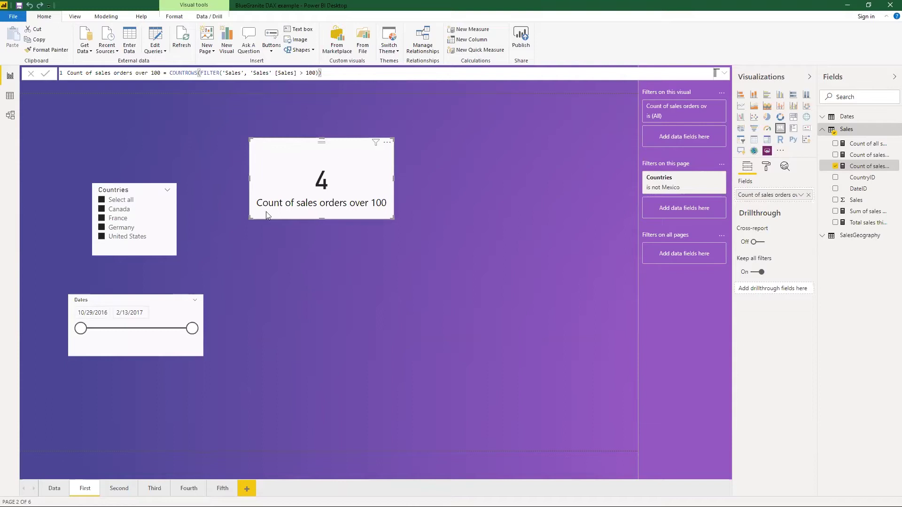
Try clearing countries such as France, Canada and Germany in the Countries slicer, reselect all of them, and check the Dates slicer
click(101, 219)
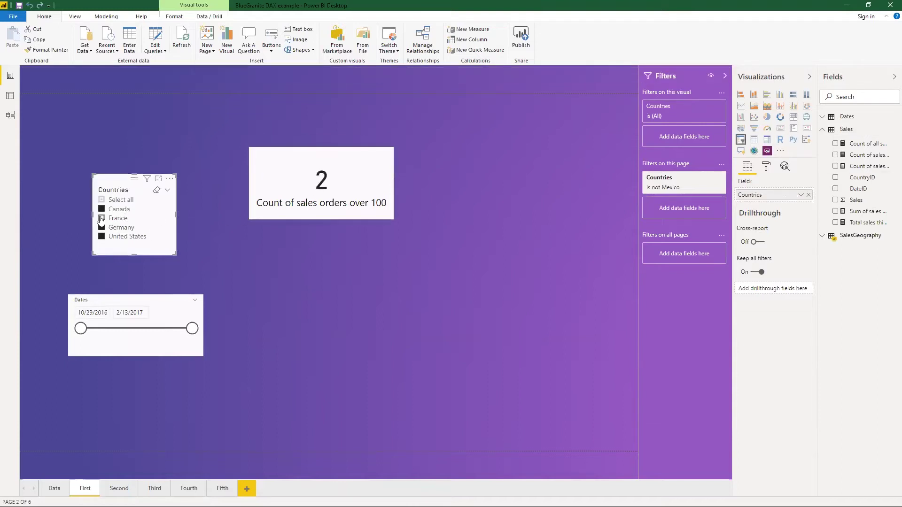
click(101, 210)
click(101, 228)
click(101, 200)
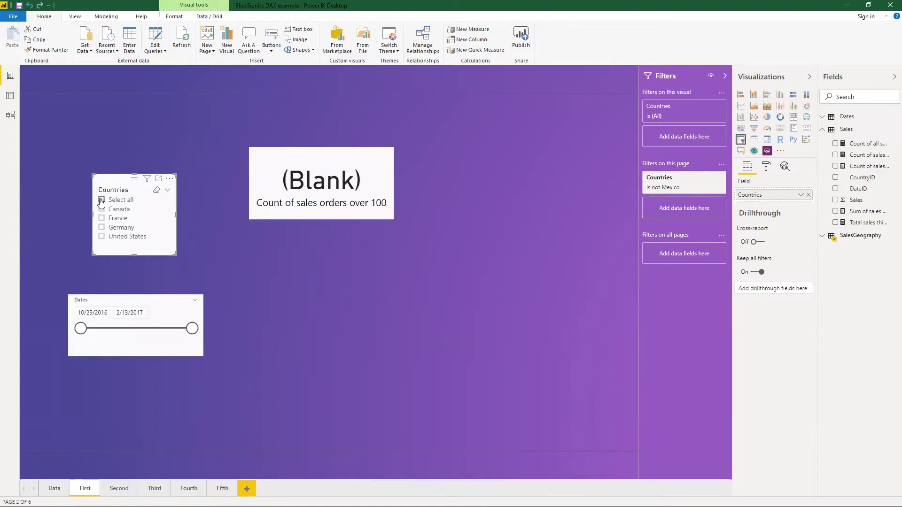
click(101, 200)
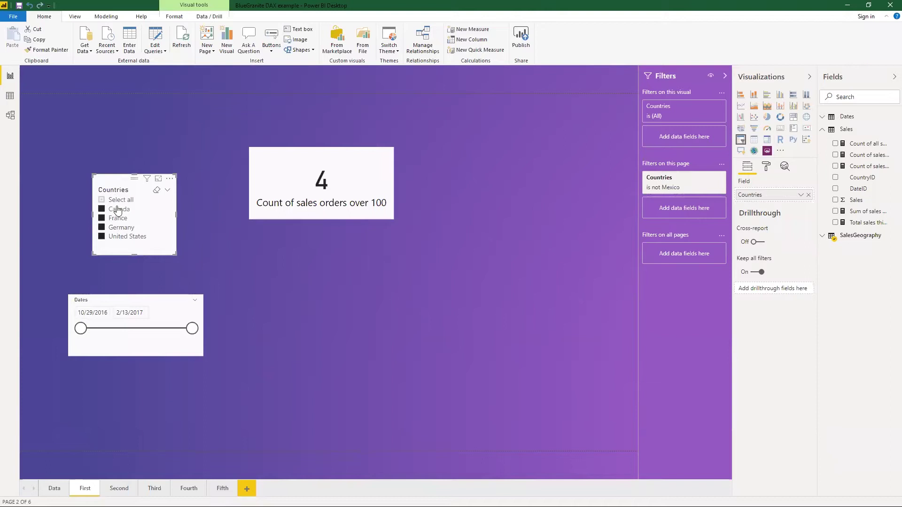
mouse_move(80, 329)
mouse_down()
mouse_move(102, 329)
mouse_move(81, 330)
mouse_up()
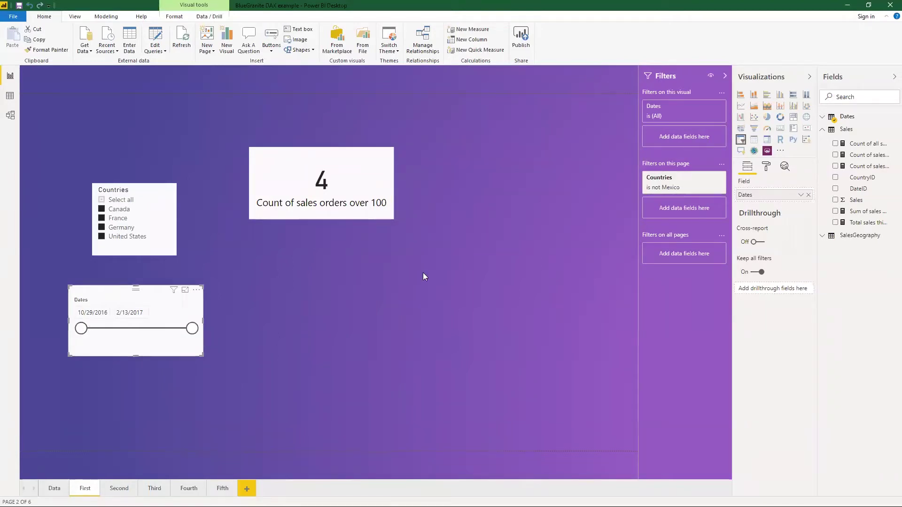
Switch to the PowerPoint slide show and advance through the FILTER slide's syntax and example to the ALL slide
mouse_move(322, 181)
key(alt+Tab)
click(161, 290)
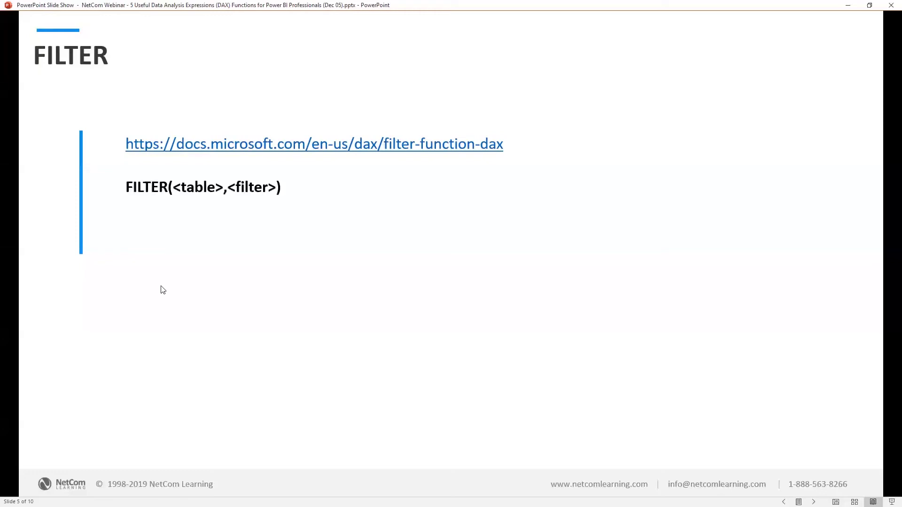
click(161, 290)
click(163, 290)
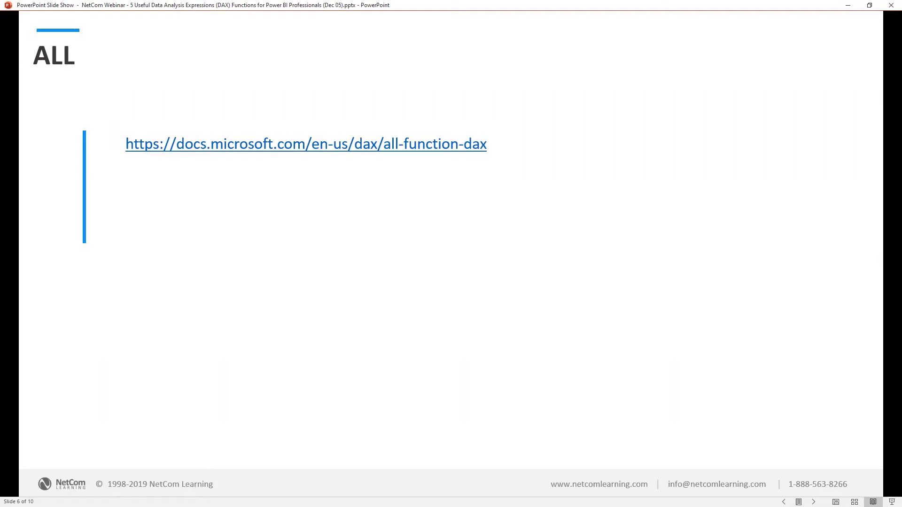
Switch back to Power BI Desktop and set the Second page's Countries page filter to include every country except Mexico
key(alt+Tab)
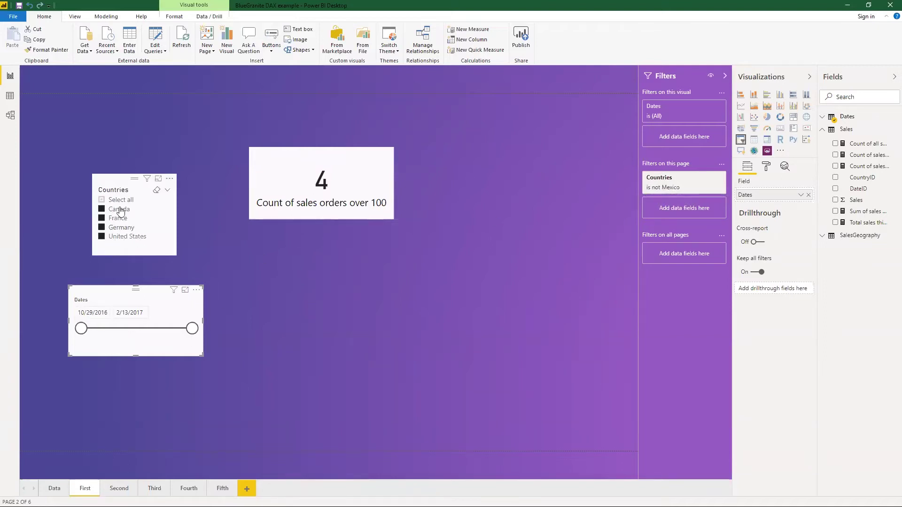
click(119, 488)
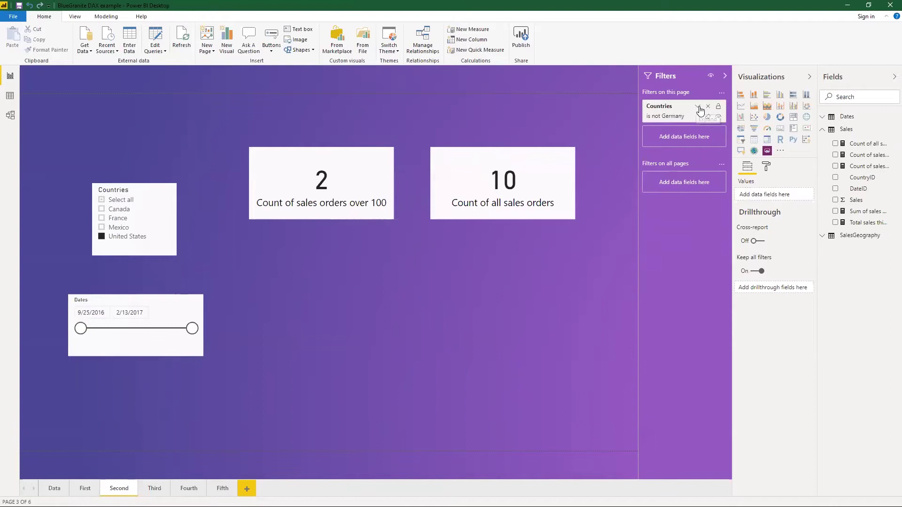
click(688, 118)
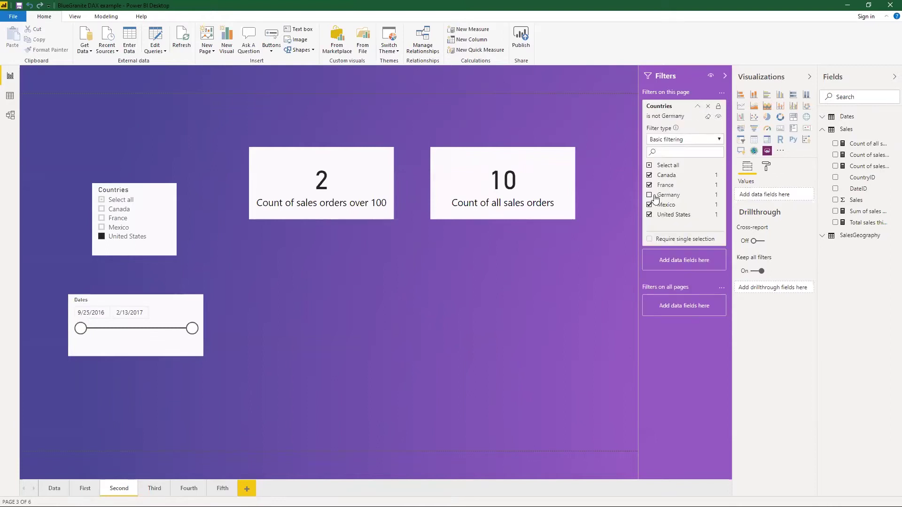
click(649, 196)
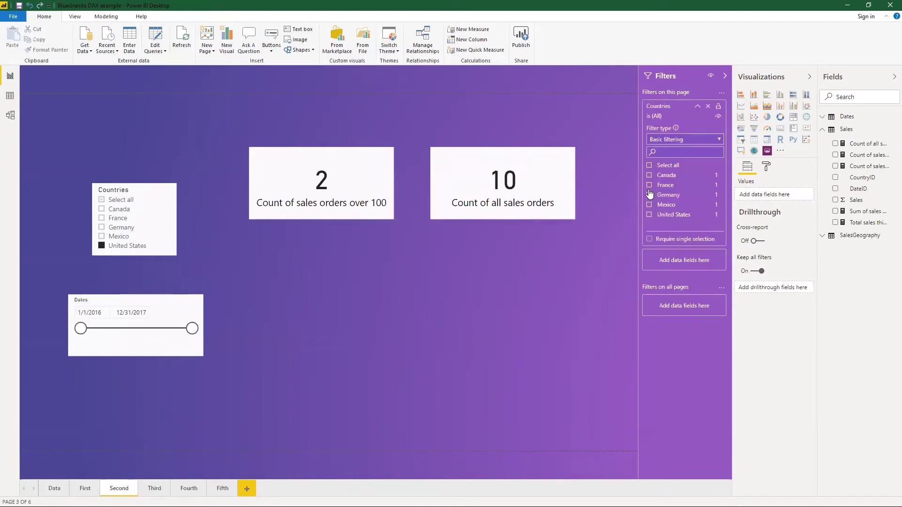
click(649, 165)
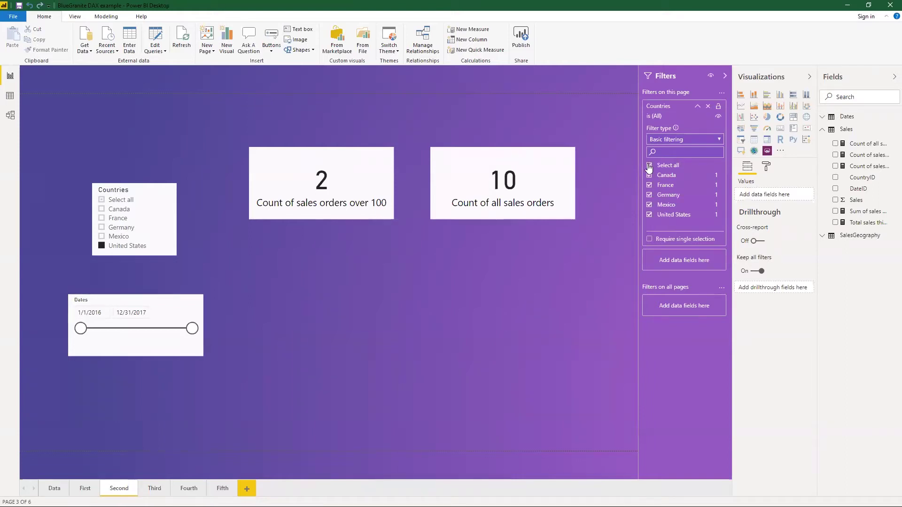
click(649, 206)
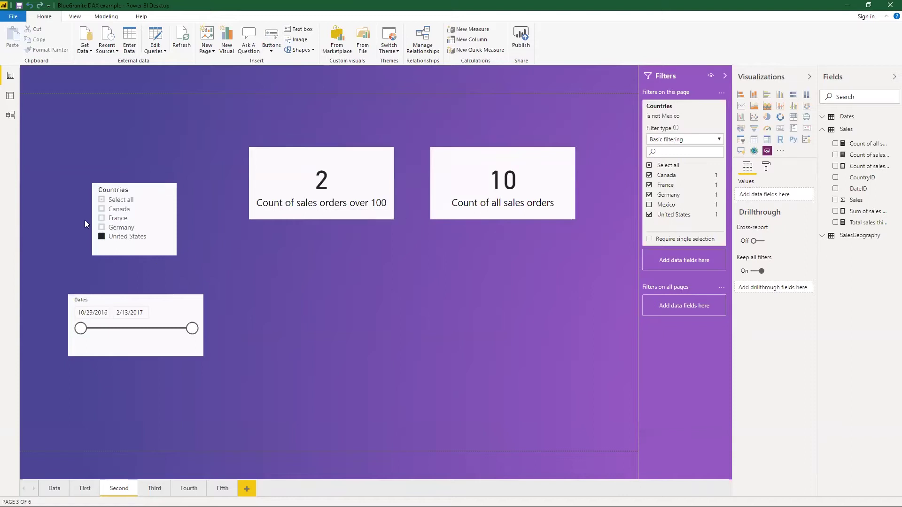
Select all countries in the Countries slicer, and try a Dates start of 11/25/2016 before restoring the start to 10/29/2016
click(101, 199)
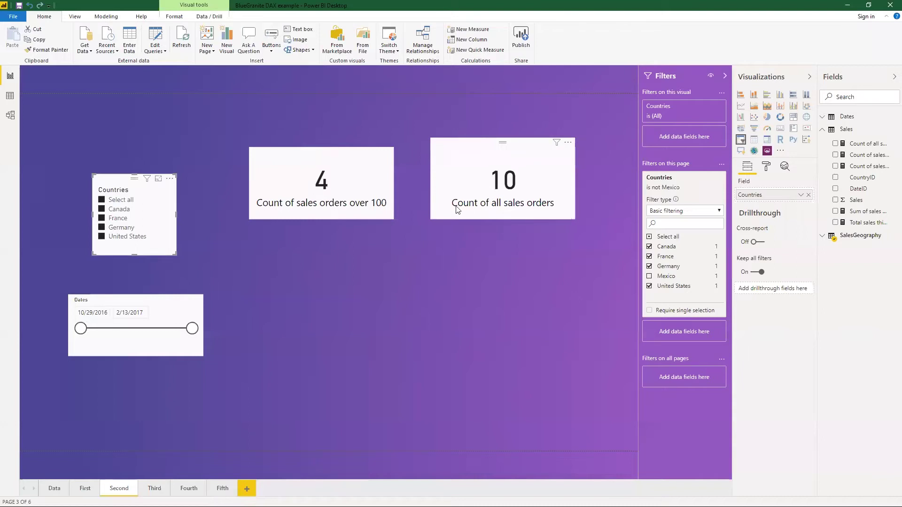
drag(81, 328, 108, 329)
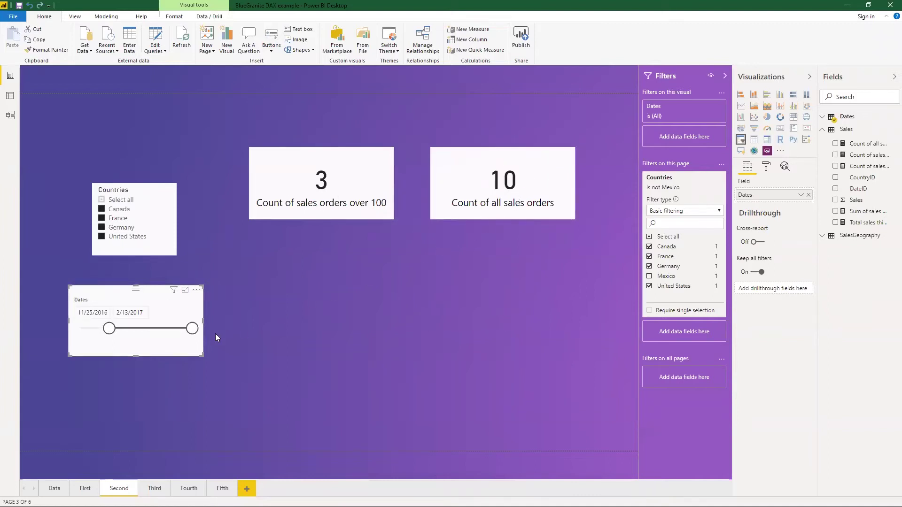
drag(109, 328, 79, 330)
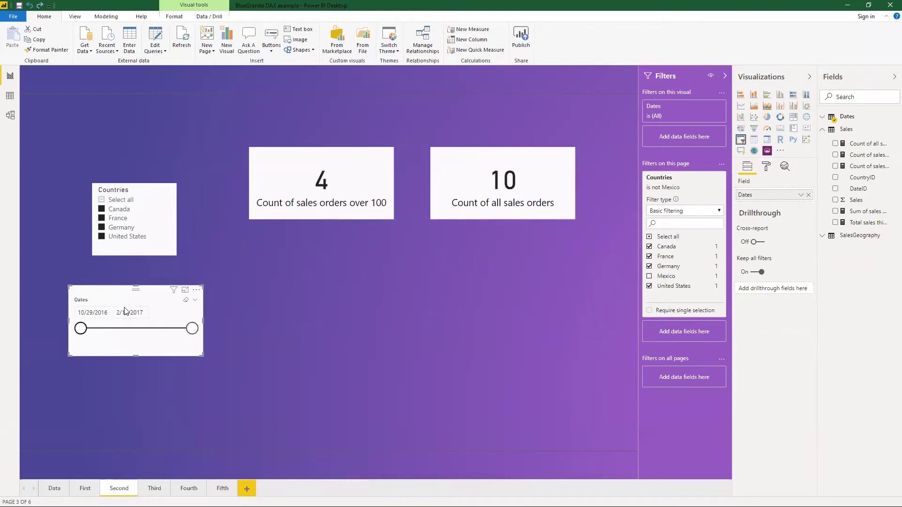
Show the Count of all sales orders measure's formula, and test the Countries slicer without France before clearing all its selections
click(501, 184)
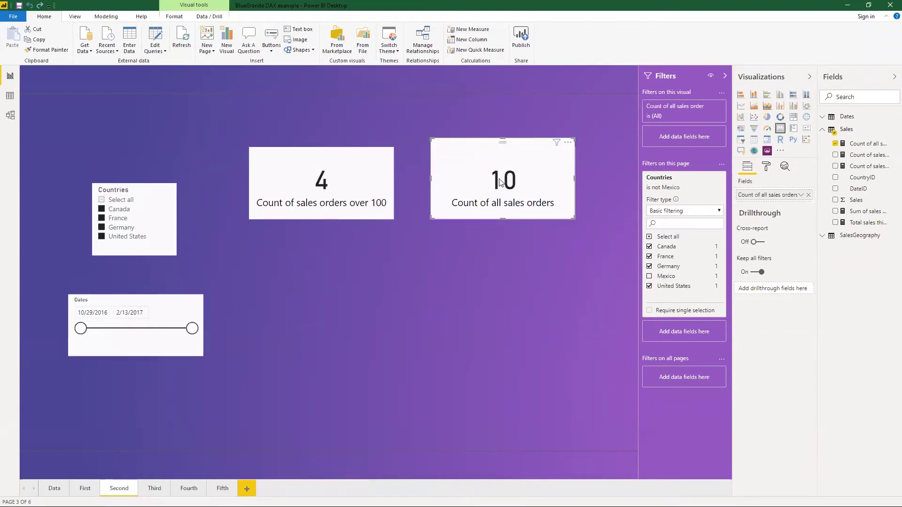
click(849, 146)
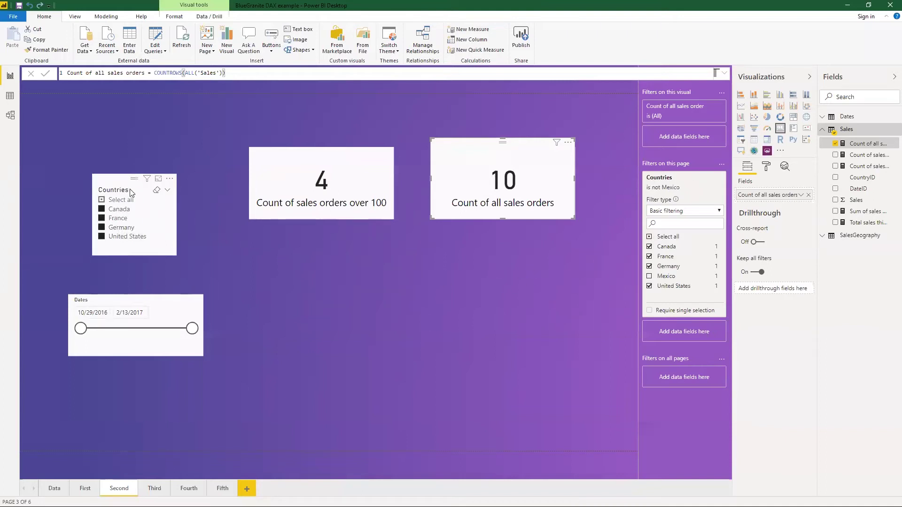
click(101, 218)
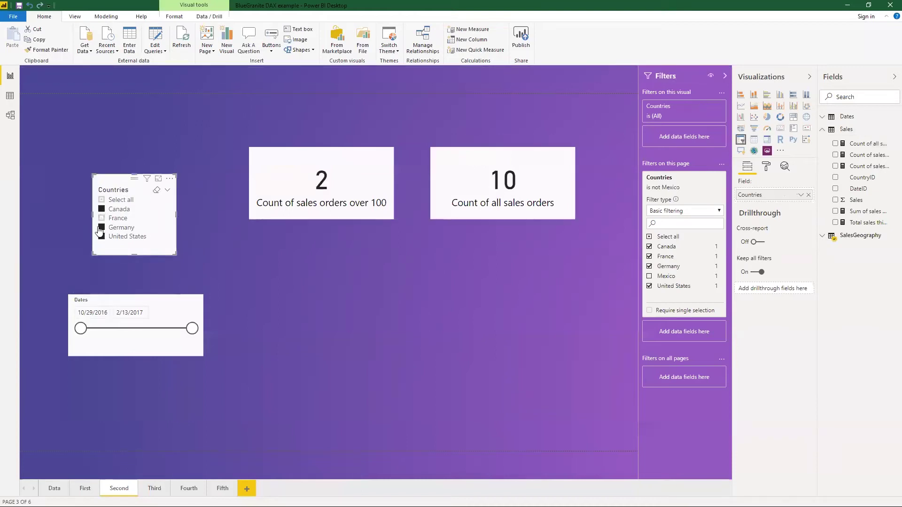
click(102, 200)
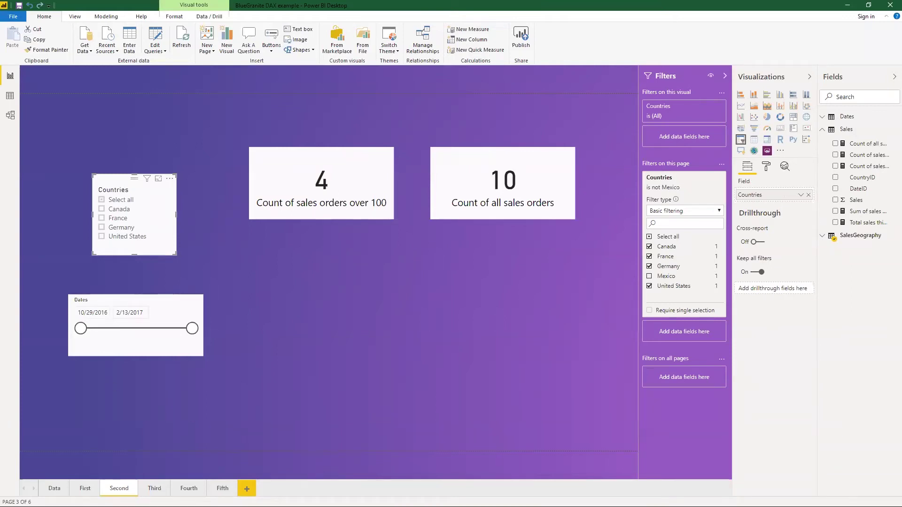
Switch to the PowerPoint slide show, revisit the FILTER slide, and reveal the ALL slide's syntax and COUNTROWS(ALL('Sales')) example
key(alt+Tab)
click(143, 308)
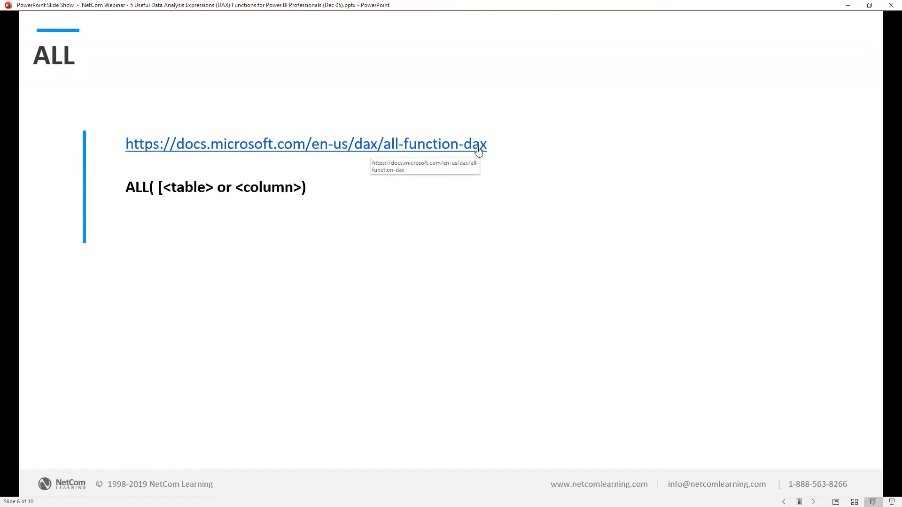
key(Left)
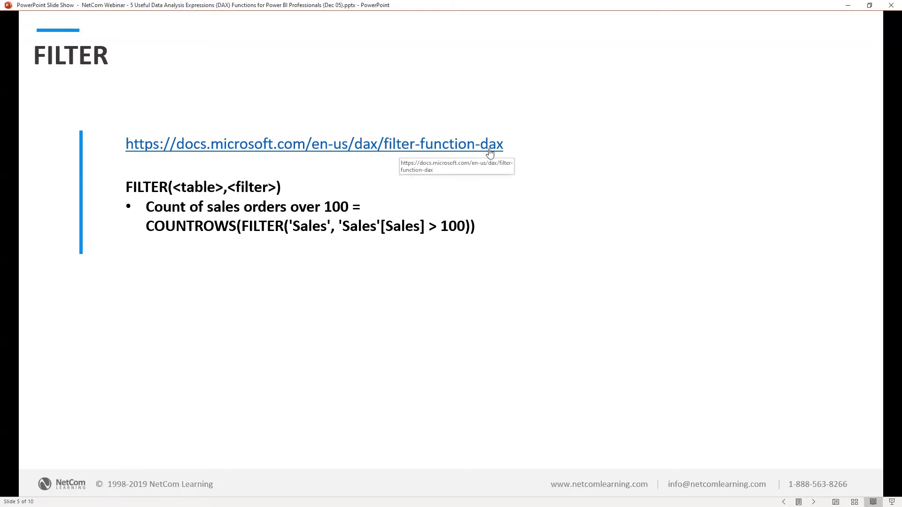
click(407, 183)
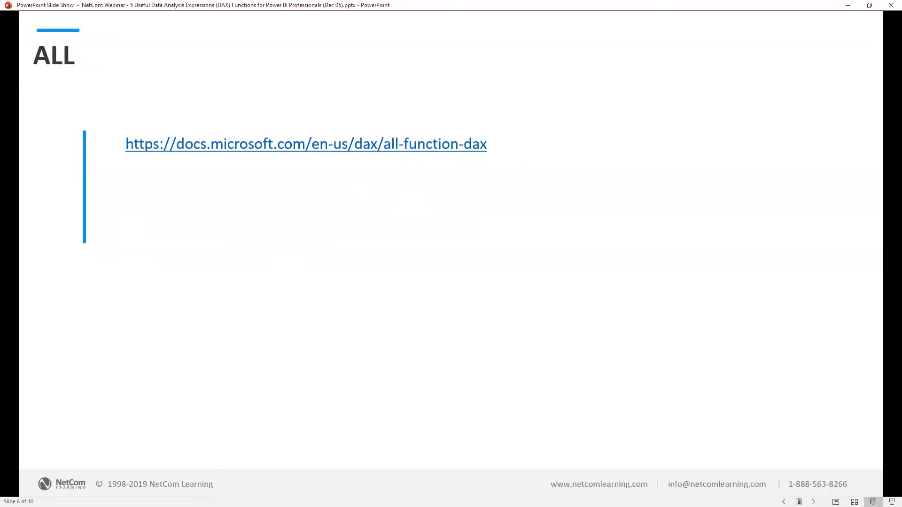
key(Right)
key(Right)
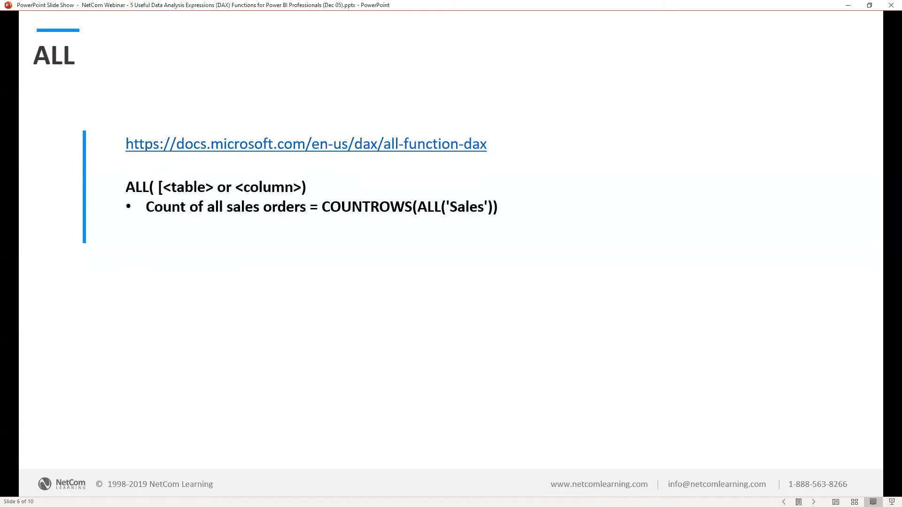
Advance to the RELATED slide, look back at the ALL slide once, and reveal the RELATED(<column>) syntax
key(Right)
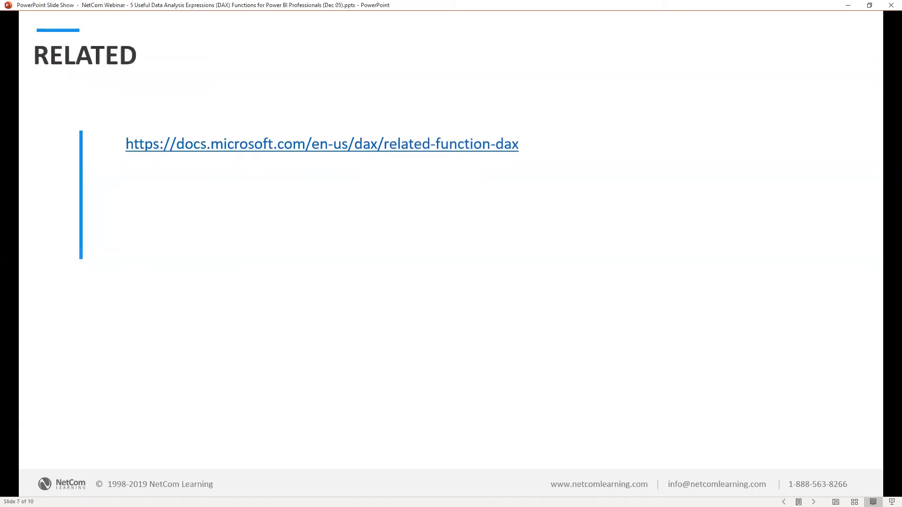
key(Left)
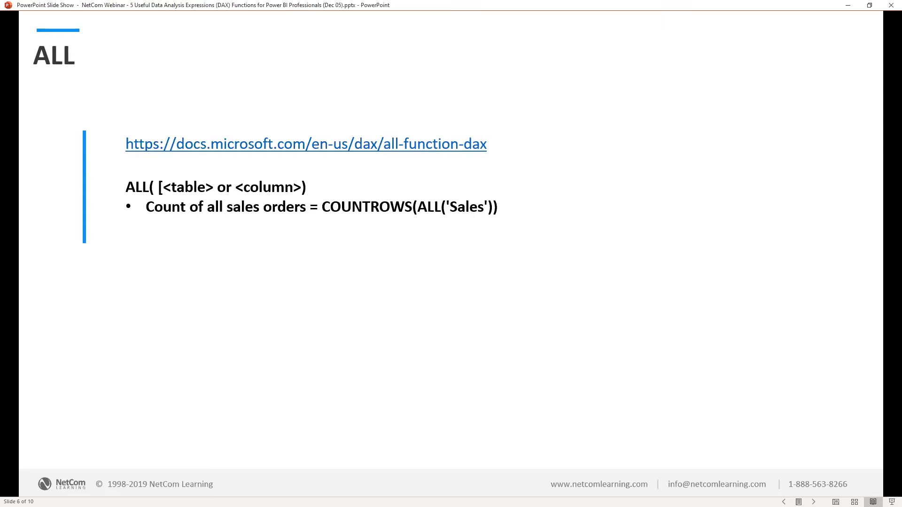
key(Right)
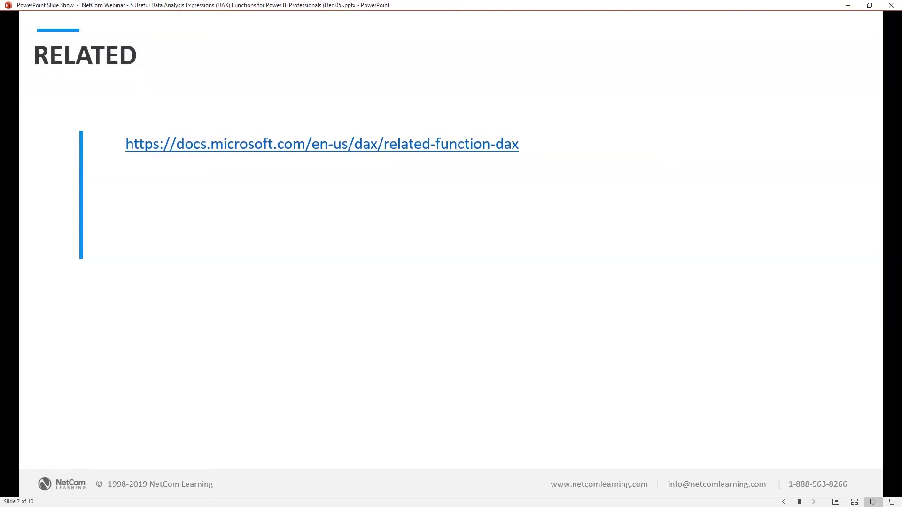
key(Right)
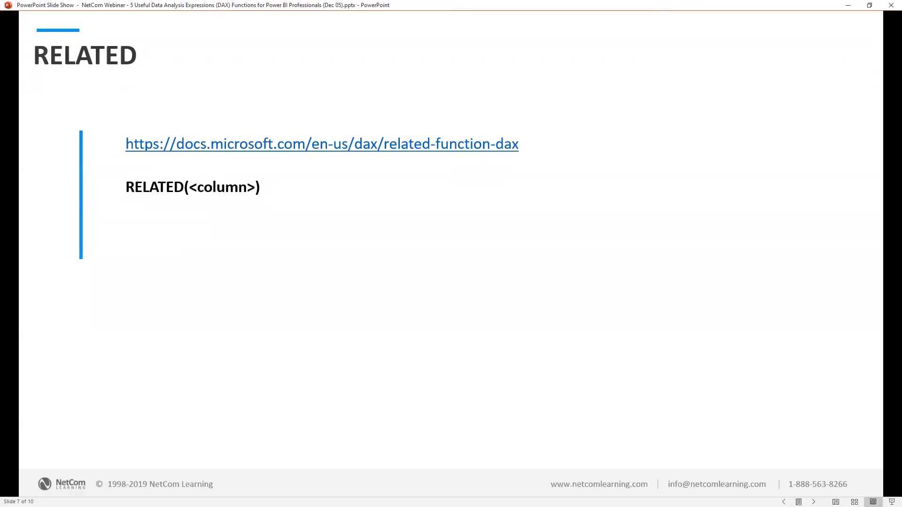
Switch to Power BI Desktop, open the Third report page, and show the Count of sales orders in the US measure's formula
key(alt+Tab)
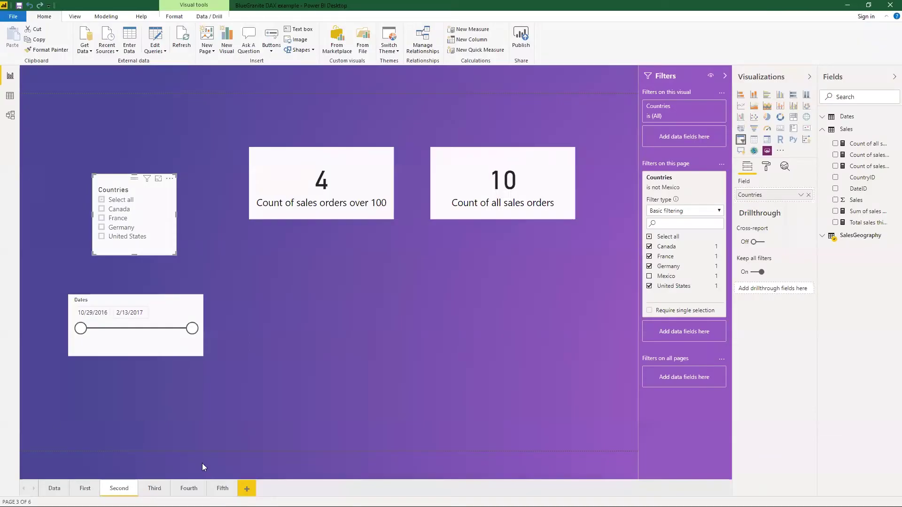
click(155, 488)
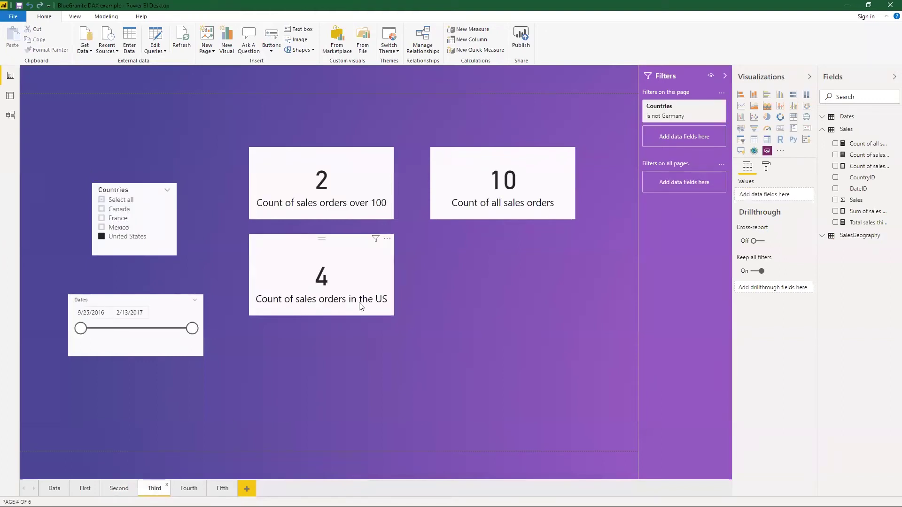
click(354, 280)
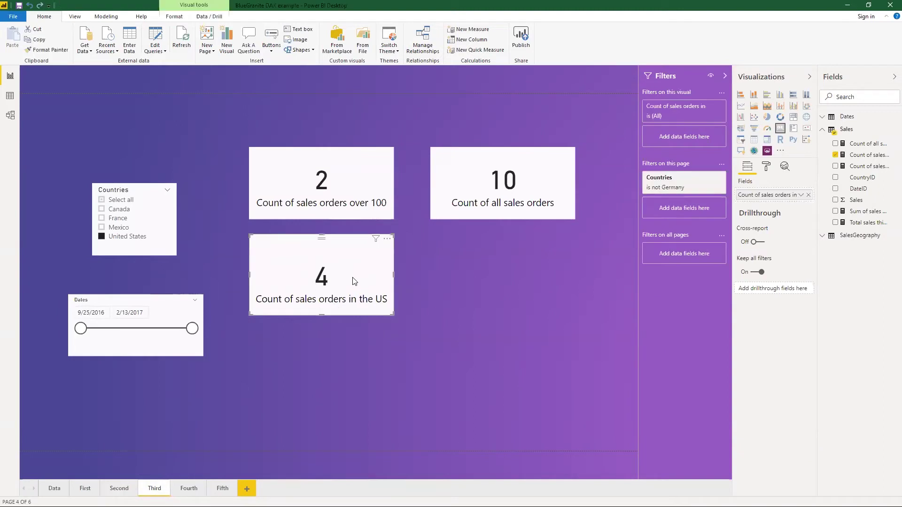
click(849, 155)
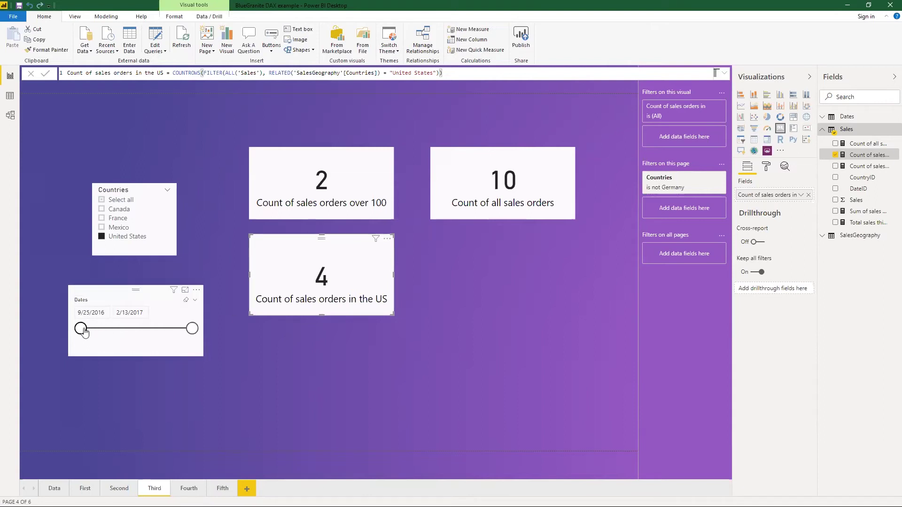
Try the Dates slicer's start while keeping 9/25/2016, then filter Countries without United States and by France only before selecting all countries
drag(95, 333, 75, 331)
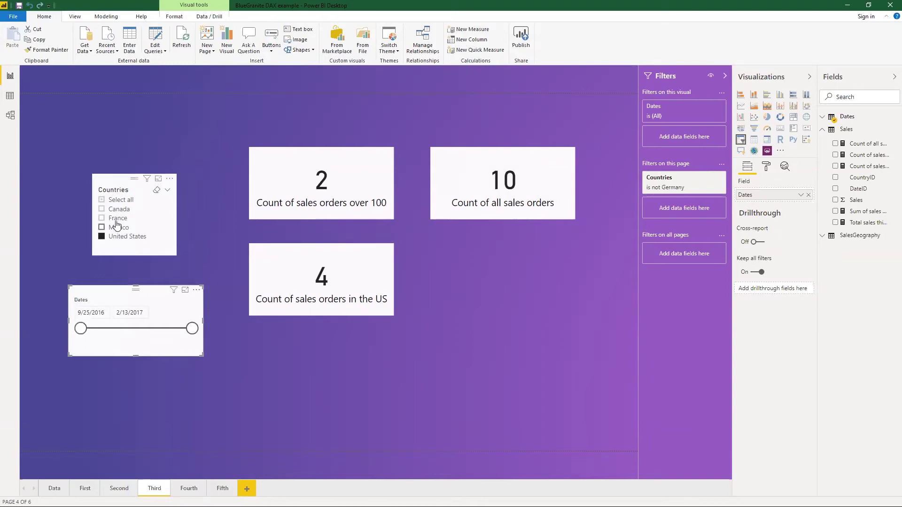
click(102, 236)
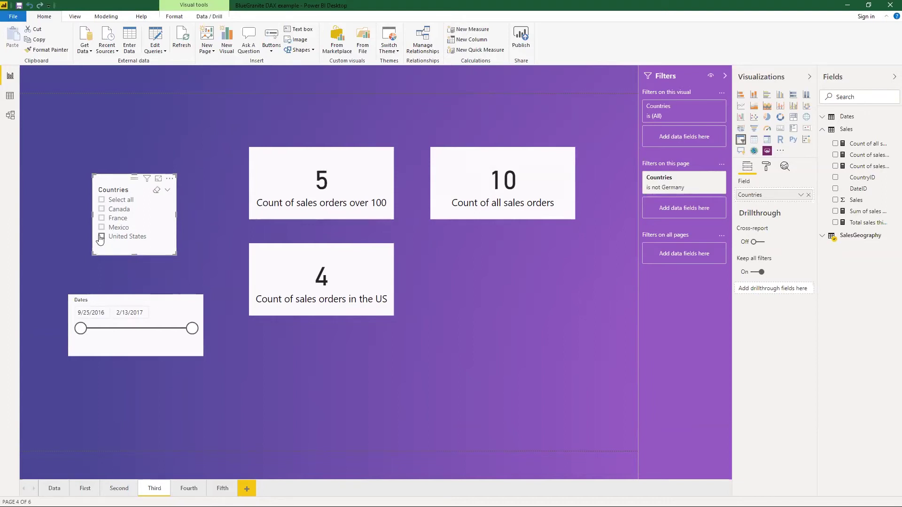
click(102, 219)
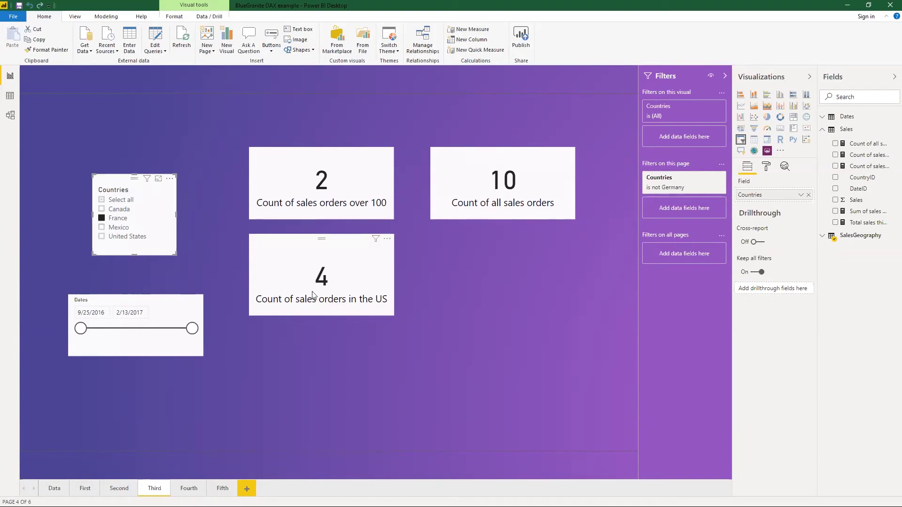
click(102, 199)
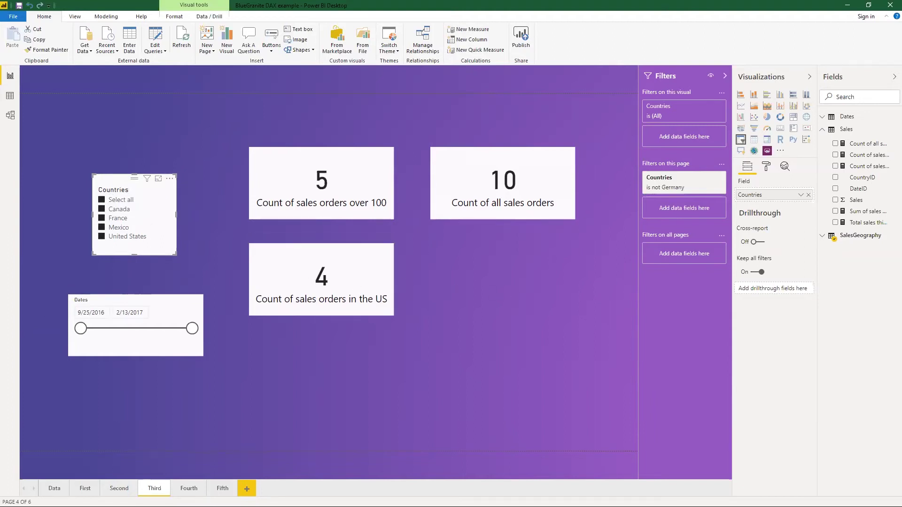
Switch to the PowerPoint slide show, reveal the RELATED slide's COUNTROWS example, and advance to the TOTALYTD, TOTALQTD, TOTALMTD slide
key(alt+Tab)
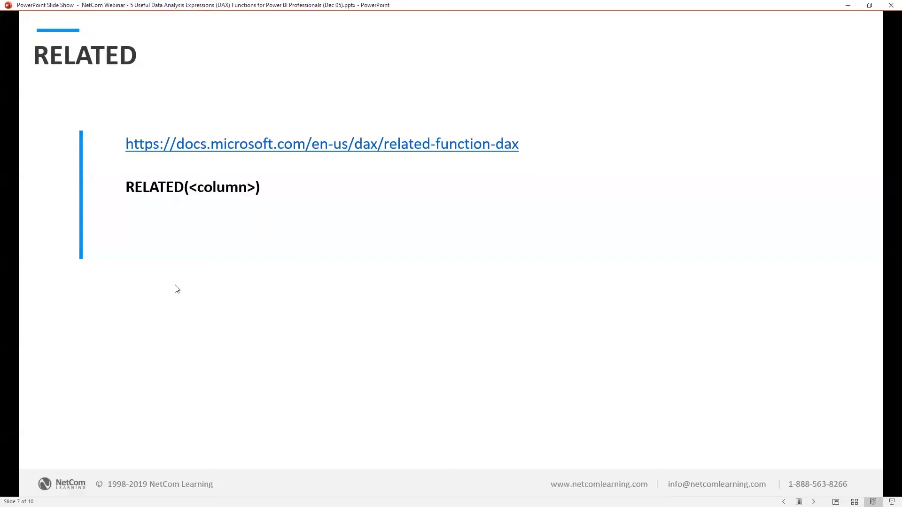
click(173, 289)
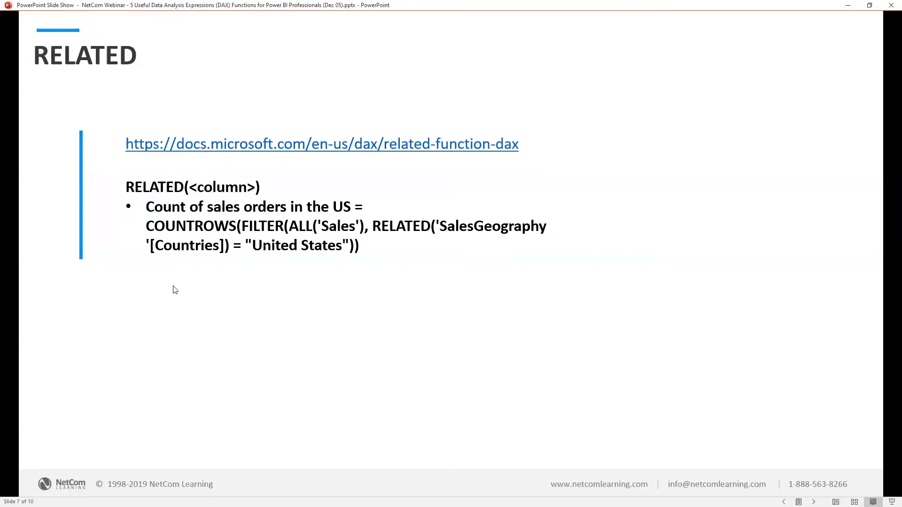
click(174, 289)
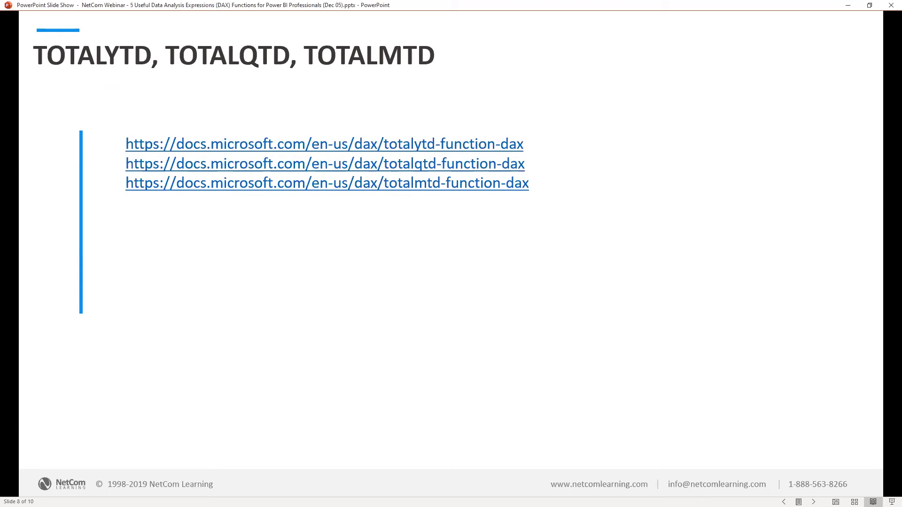
Reveal the syntax lines of TOTALYTD, TOTALQTD and TOTALMTD one after another on the slide
key(Right)
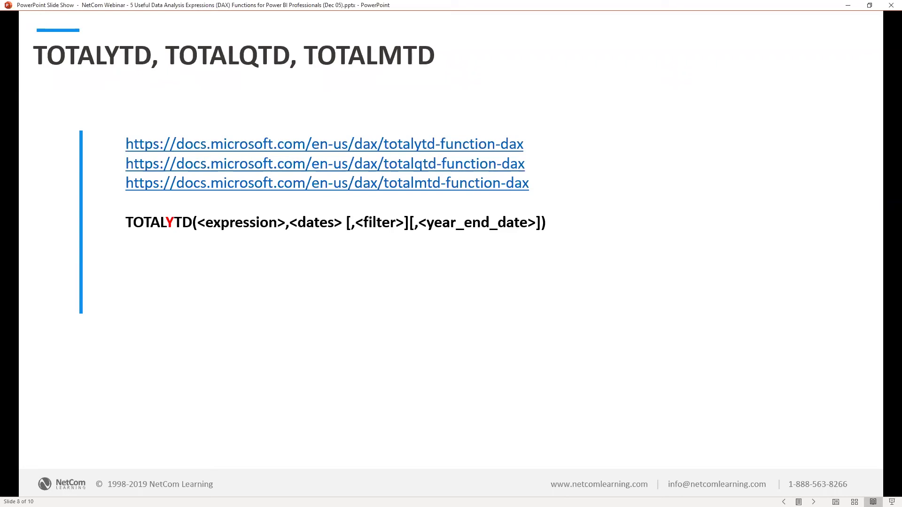
key(Right)
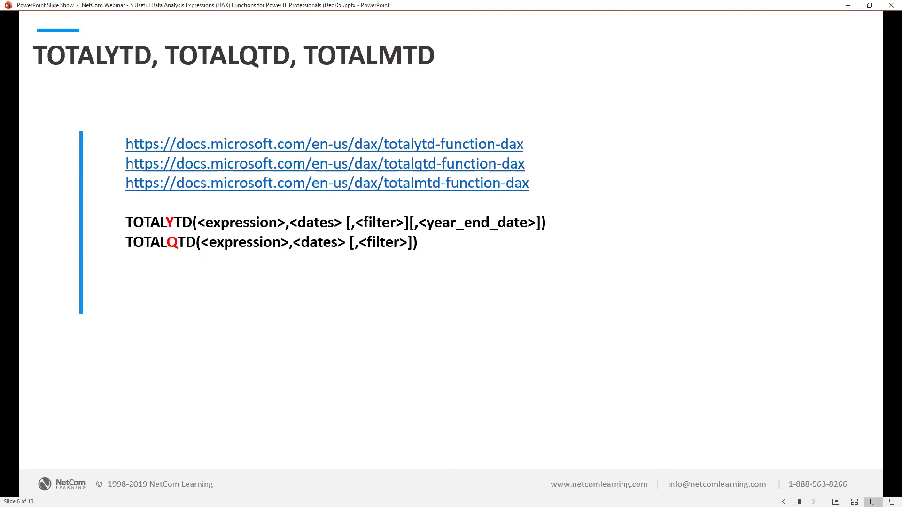
key(Right)
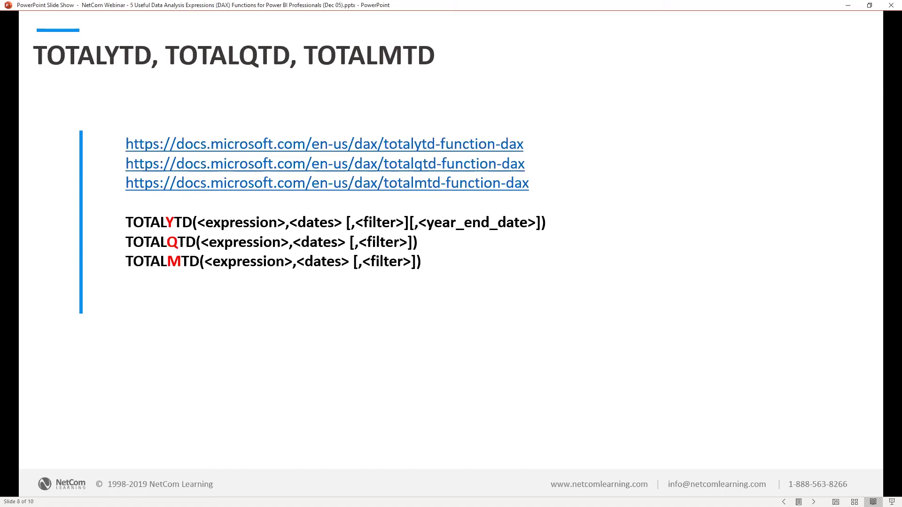
Switch to Power BI Desktop, open the Fourth report page, and show the Total sales this year measure's formula
key(alt+Tab)
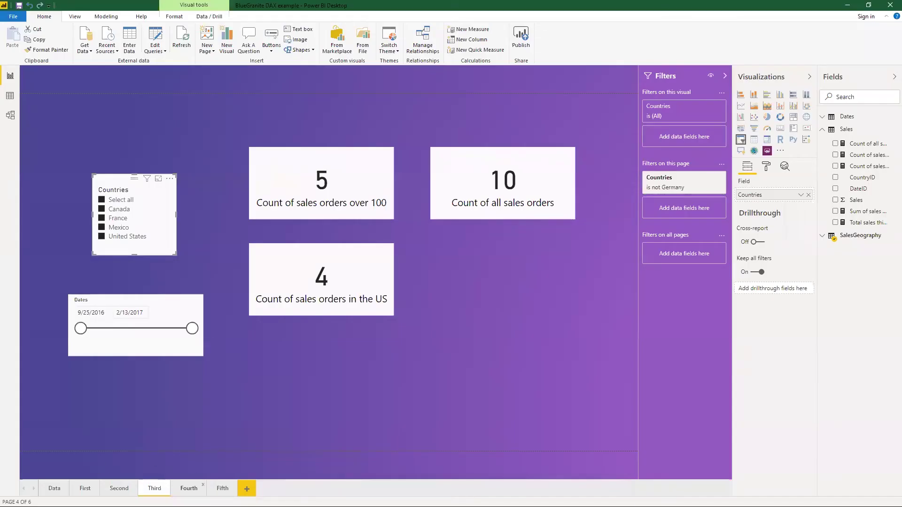
click(189, 488)
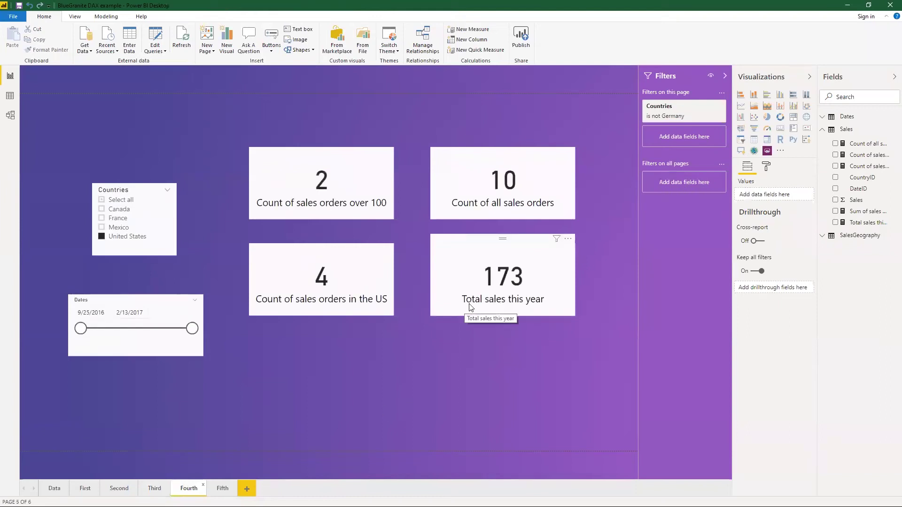
click(548, 277)
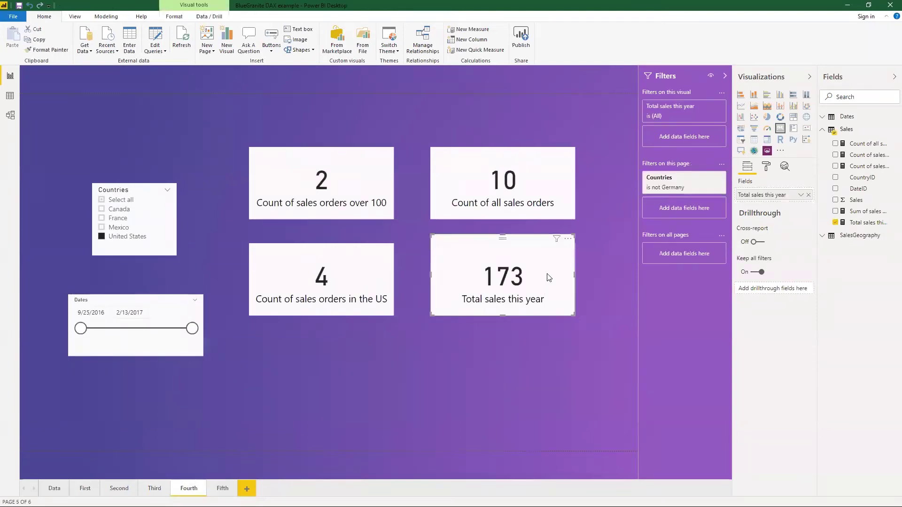
click(861, 224)
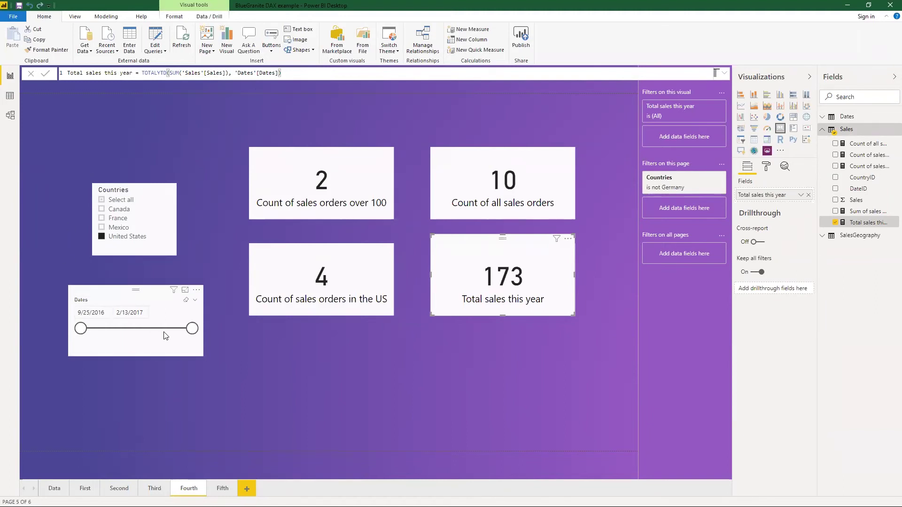
Try a Dates end of 2/11/2017 and filter the Countries slicer by France, Mexico and Canada in turn
mouse_move(187, 332)
mouse_down()
mouse_move(143, 333)
mouse_move(192, 331)
mouse_up()
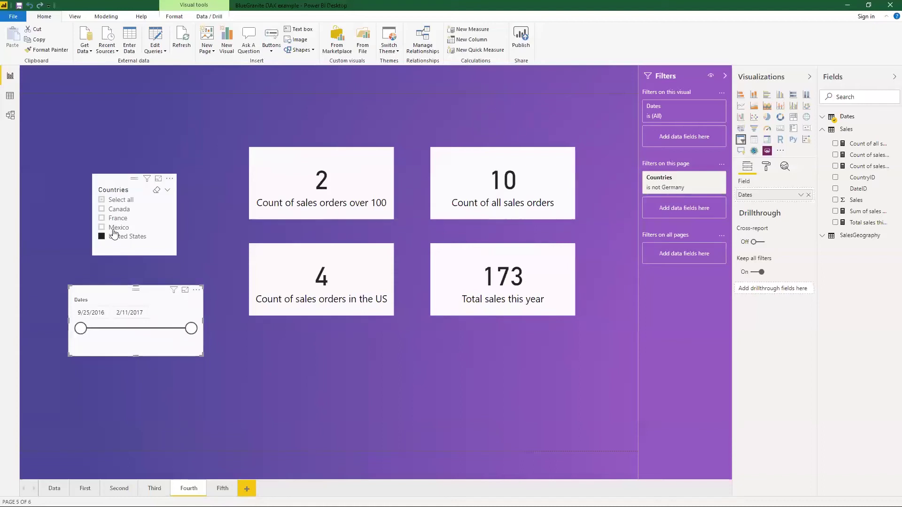
click(102, 218)
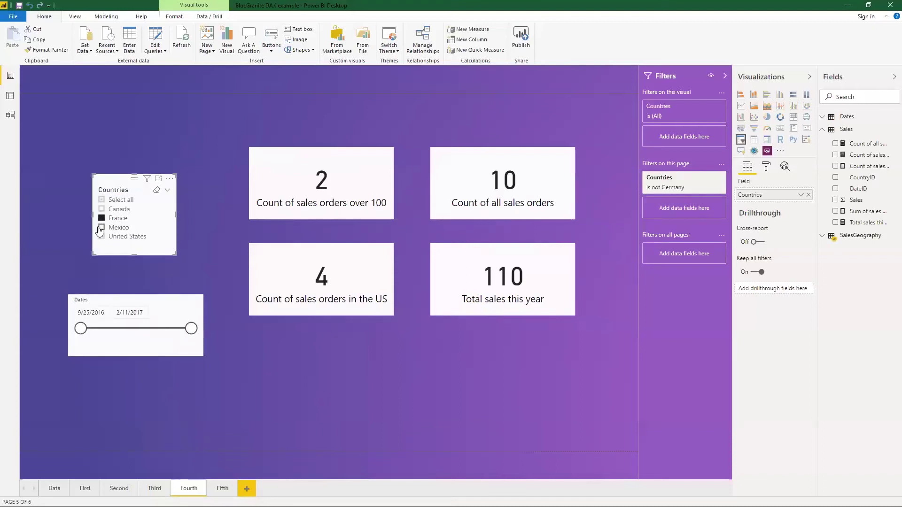
click(101, 228)
click(101, 209)
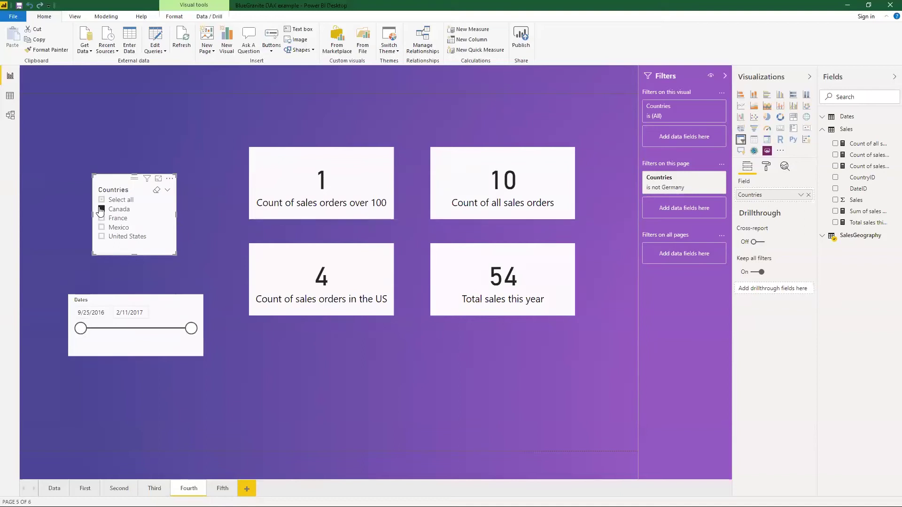
Show the Total sales this year measure's formula again and select all countries in the Countries slicer
click(864, 224)
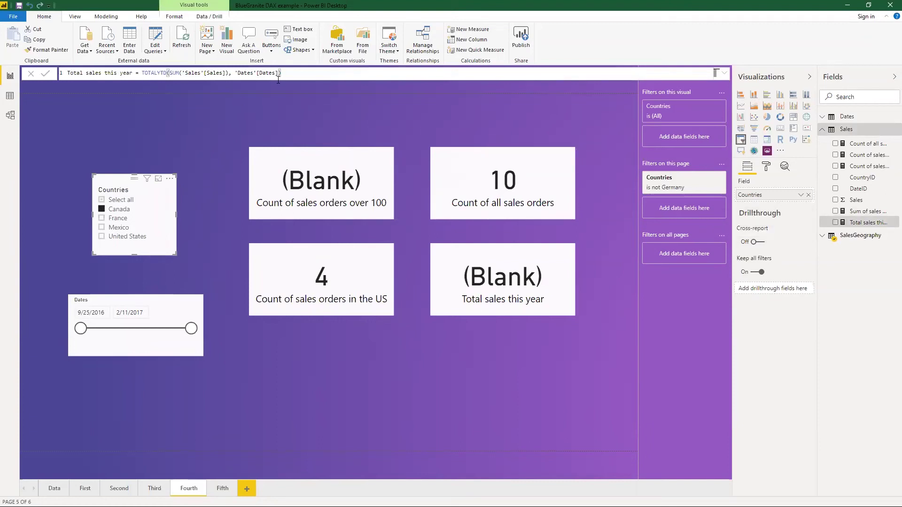
click(169, 74)
click(101, 200)
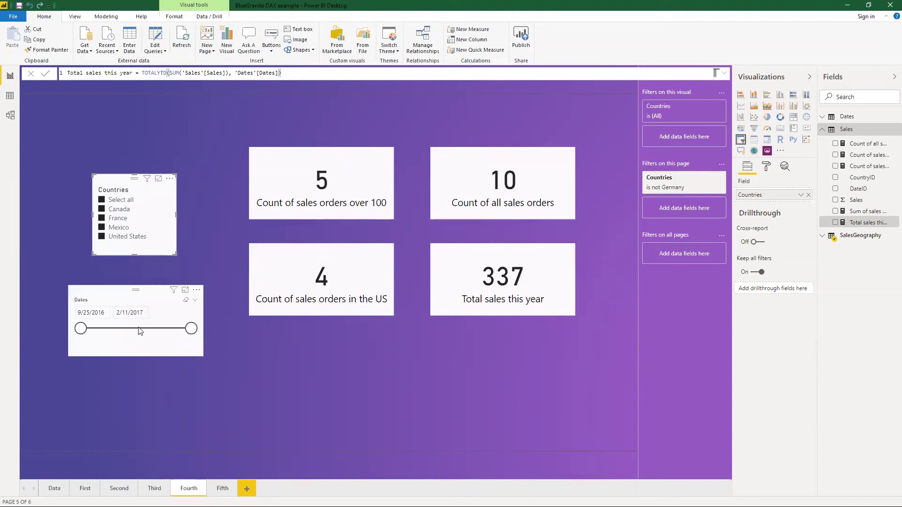
Try a Dates start of 11/26/2016, restore it to 9/25/2016, and set the Dates end to 2/13/2017
drag(78, 329, 123, 331)
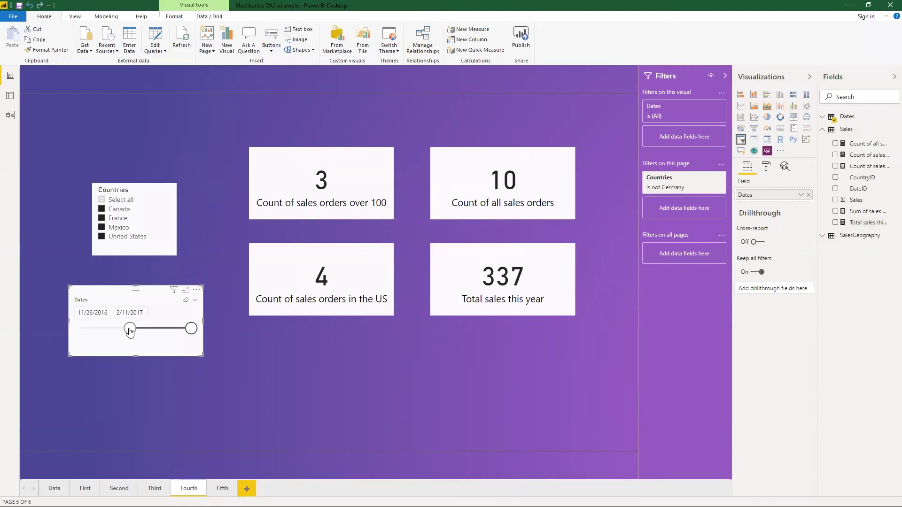
drag(130, 332, 72, 330)
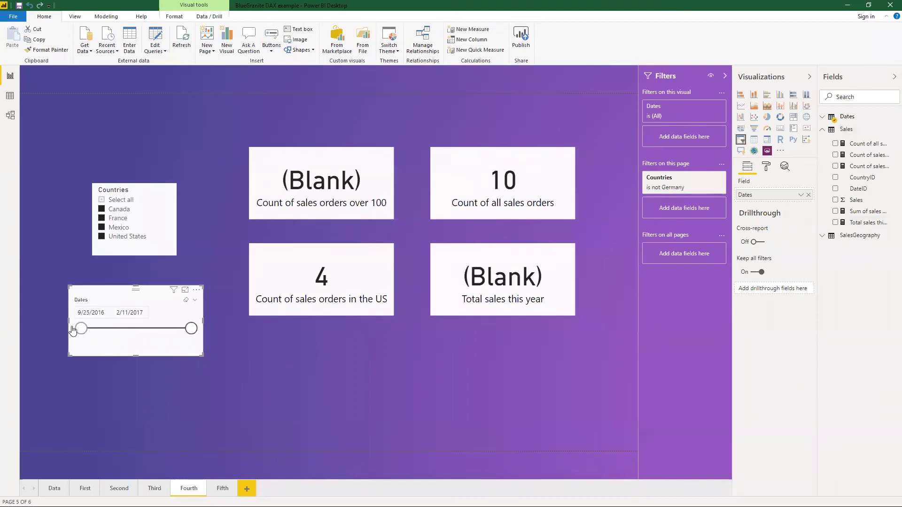
mouse_move(189, 329)
mouse_down()
mouse_move(177, 332)
mouse_move(194, 331)
mouse_up()
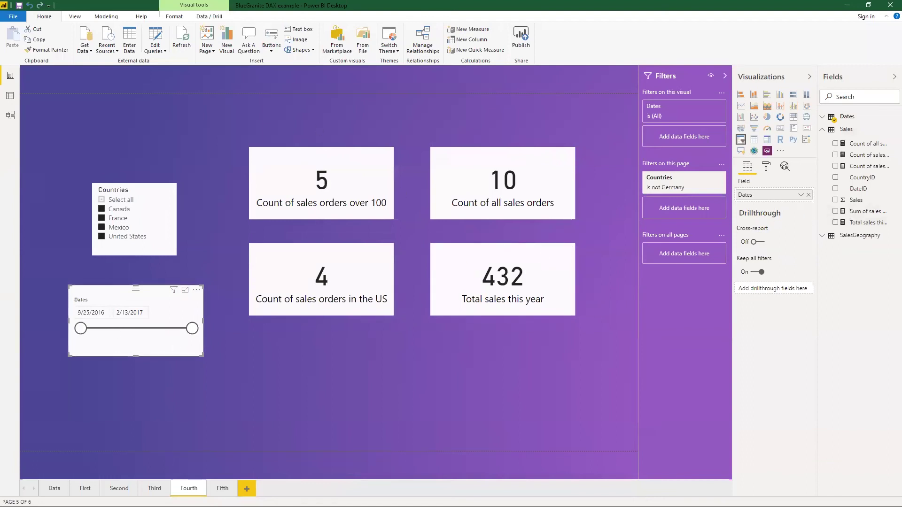
Switch to the PowerPoint slide show, reveal the Total sales this year TOTALYTD example, and advance to the CALCULATE slide
key(alt+Tab)
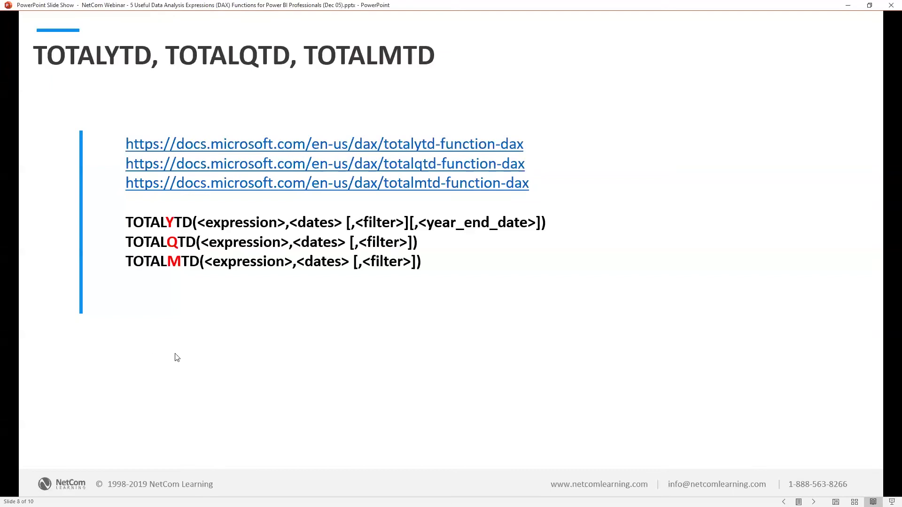
click(248, 356)
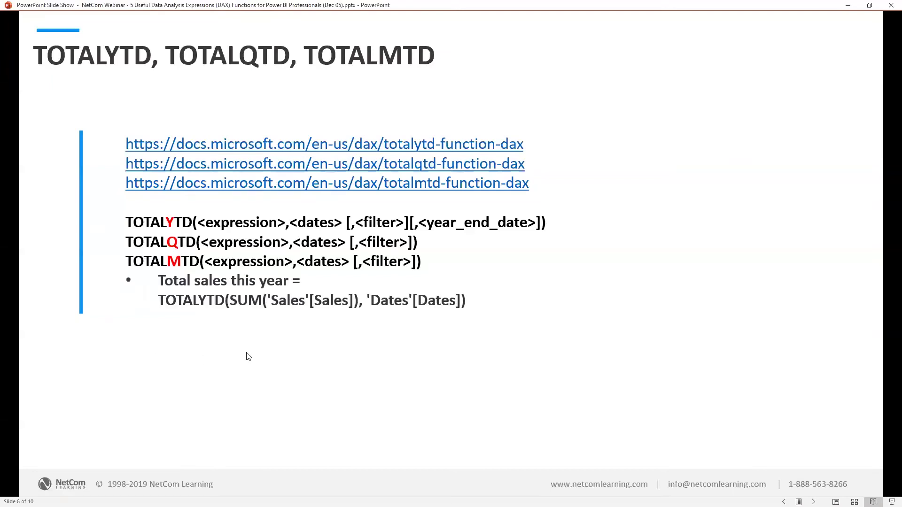
click(248, 357)
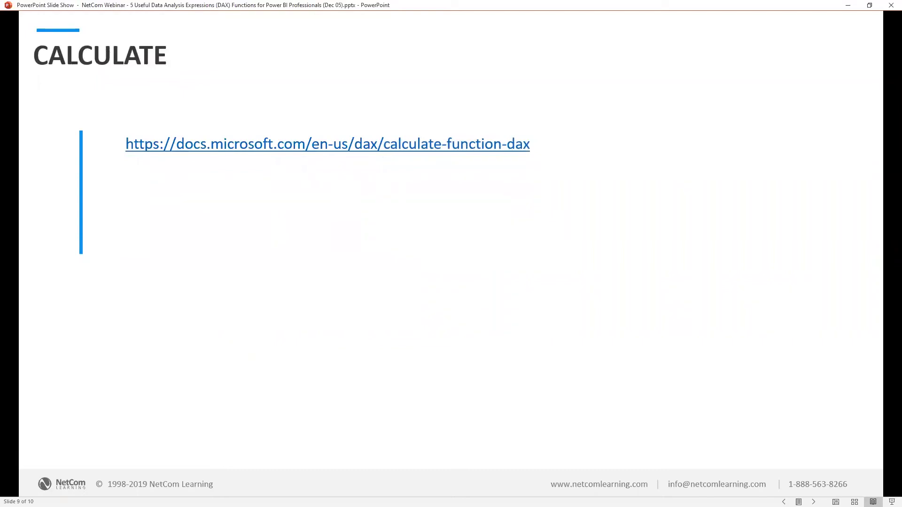
Open the CALCULATE documentation link and reveal the CALCULATE(<expression>, <filter1>,<filter2>…) syntax on the slide
click(294, 145)
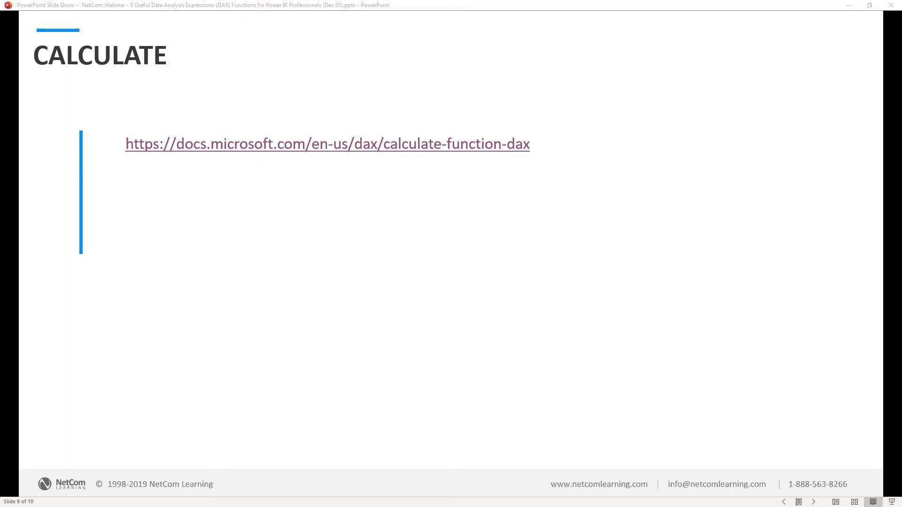
click(218, 266)
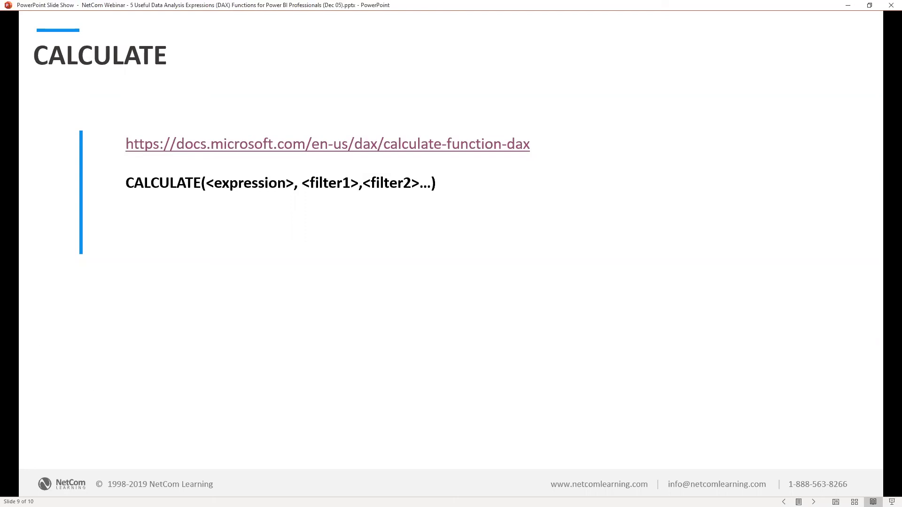
Switch to Power BI Desktop, open the Fifth report page, and select all countries in the Countries slicer before clearing all its selections
key(alt+Tab)
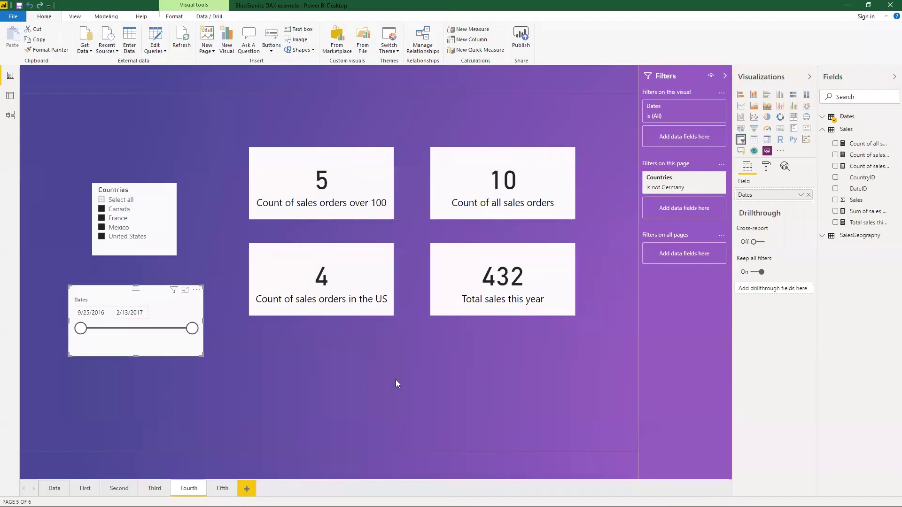
click(222, 488)
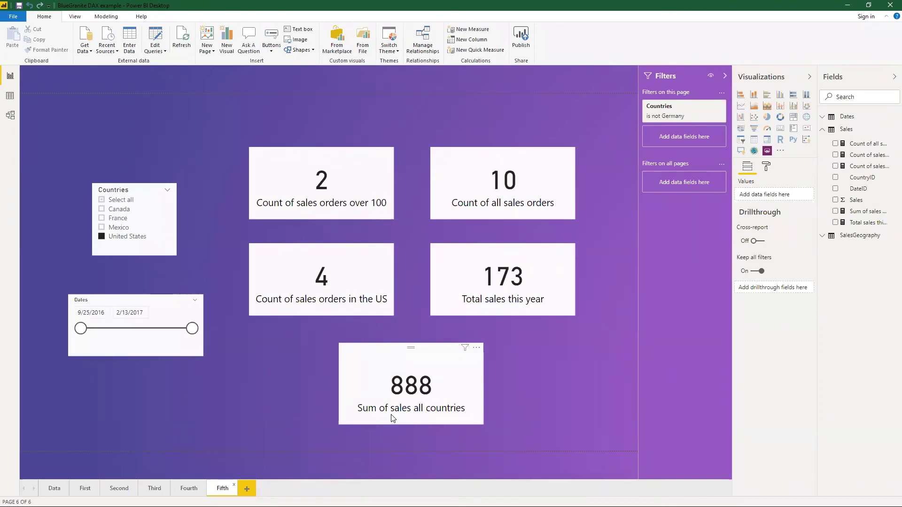
click(102, 200)
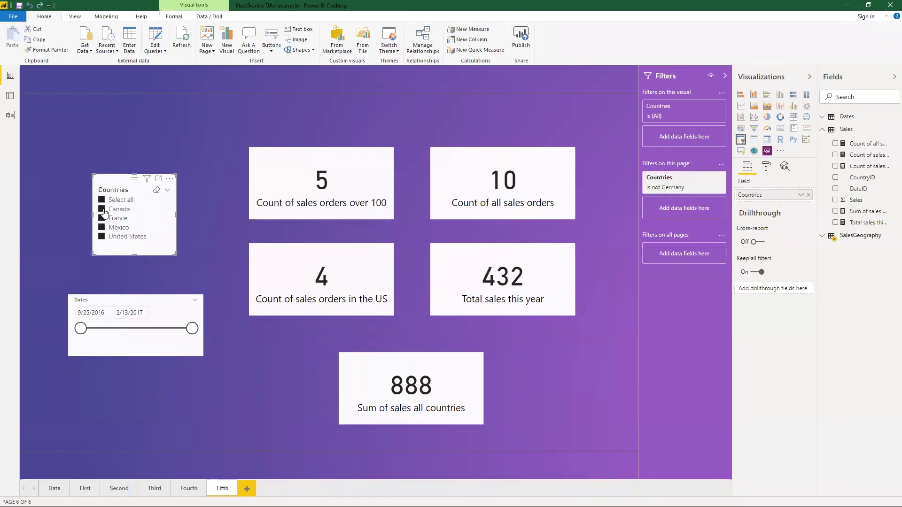
click(102, 209)
click(100, 201)
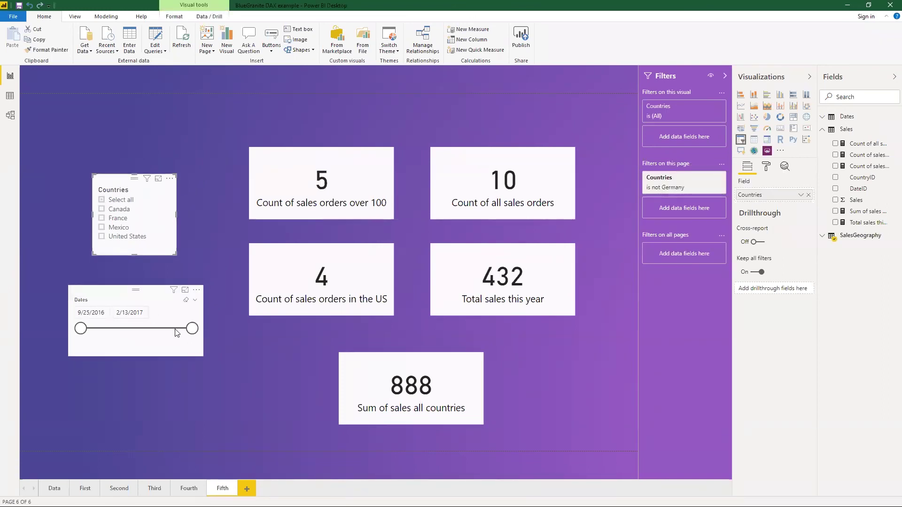
Display the Sum of sales all countries measure's formula and examine its SUM('Sales'[Sales]) and ALL('SalesGeography') arguments
mouse_move(191, 332)
mouse_down()
mouse_move(174, 330)
mouse_move(198, 335)
mouse_move(170, 331)
mouse_move(198, 331)
mouse_up()
click(237, 318)
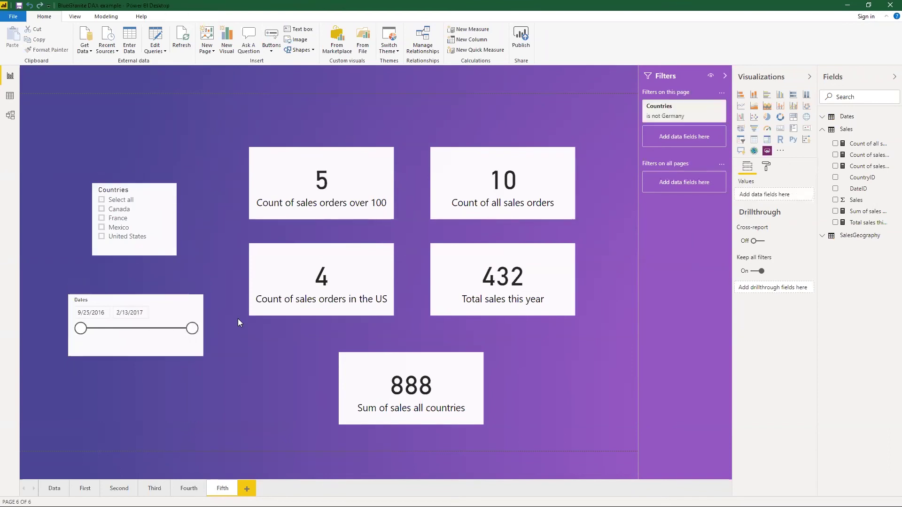
click(853, 211)
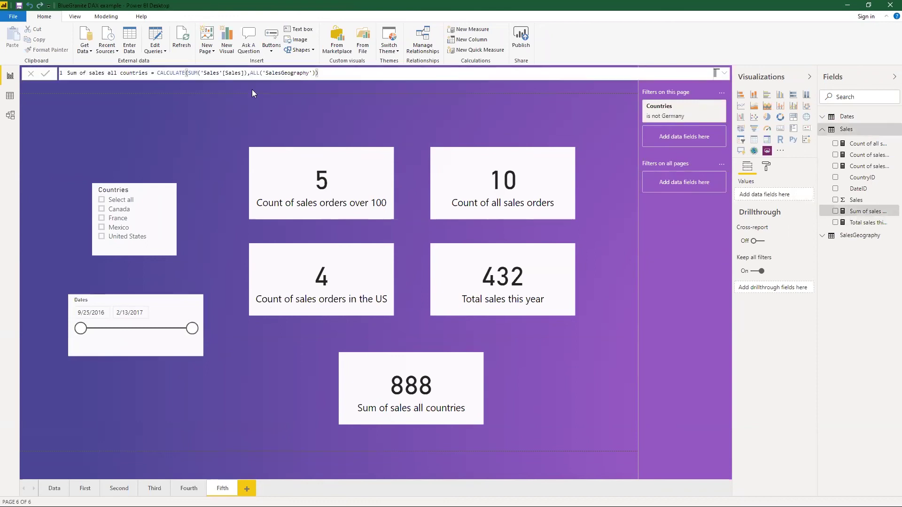
click(209, 75)
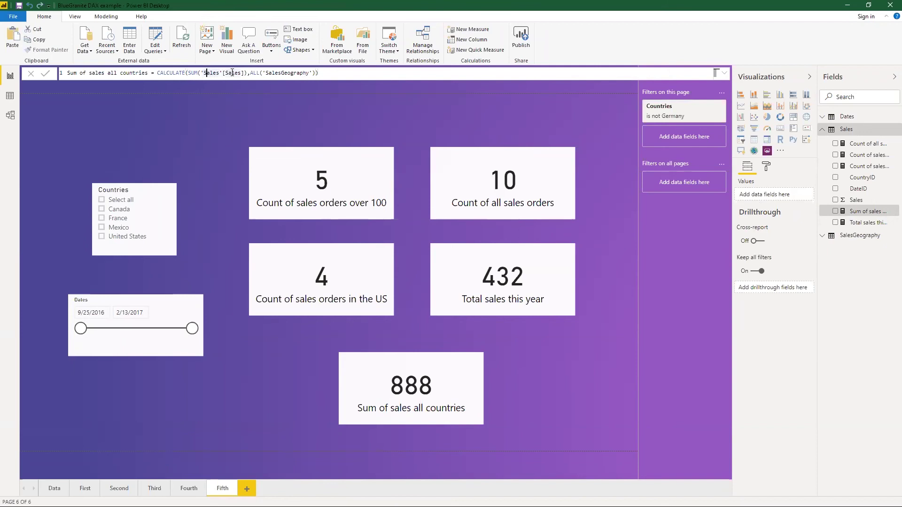
click(254, 73)
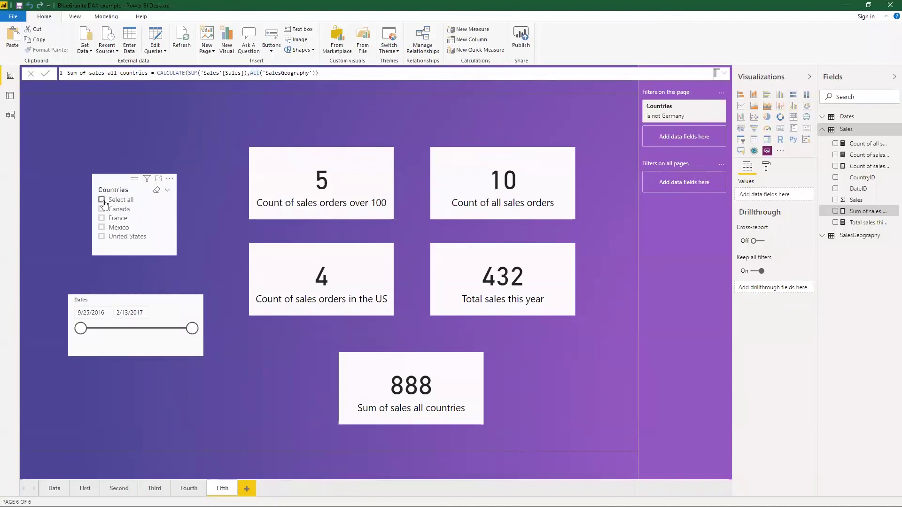
Switch the Countries slicer through individual countries, including Canada and United States, then select all countries and deselect the visual
click(102, 218)
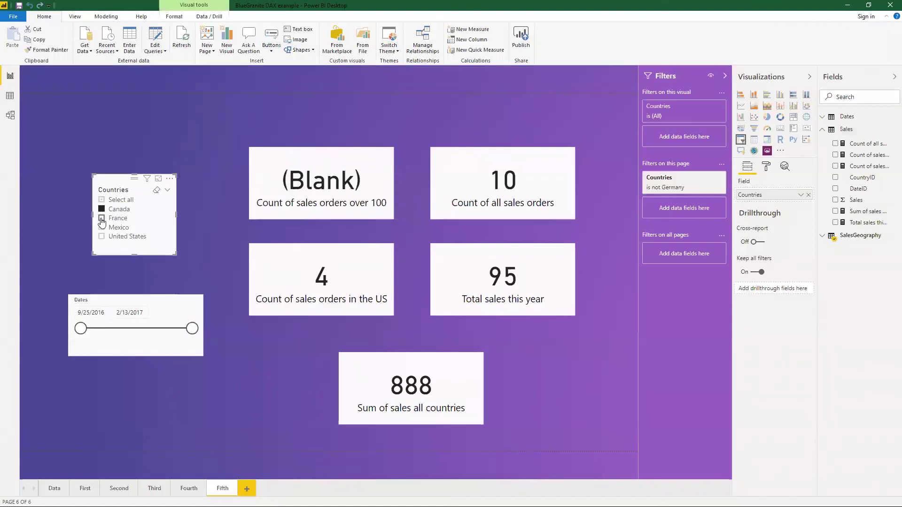
click(101, 227)
click(101, 237)
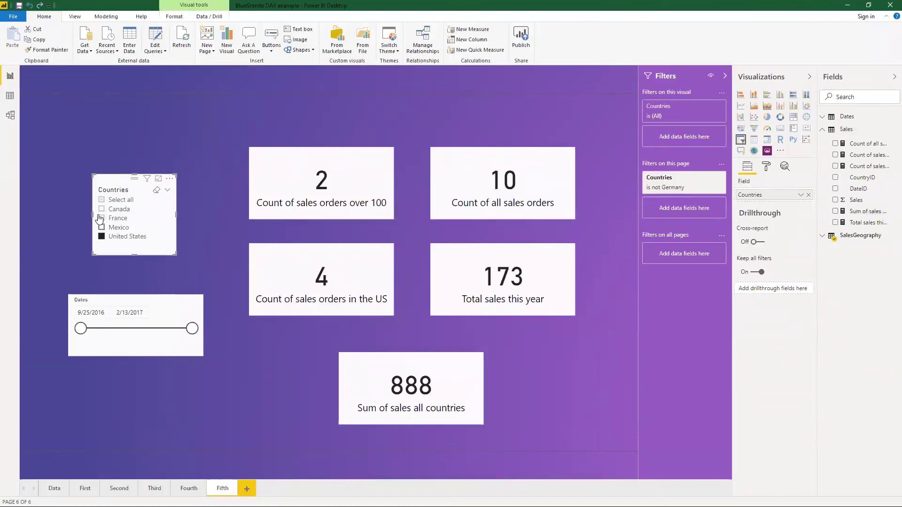
click(102, 200)
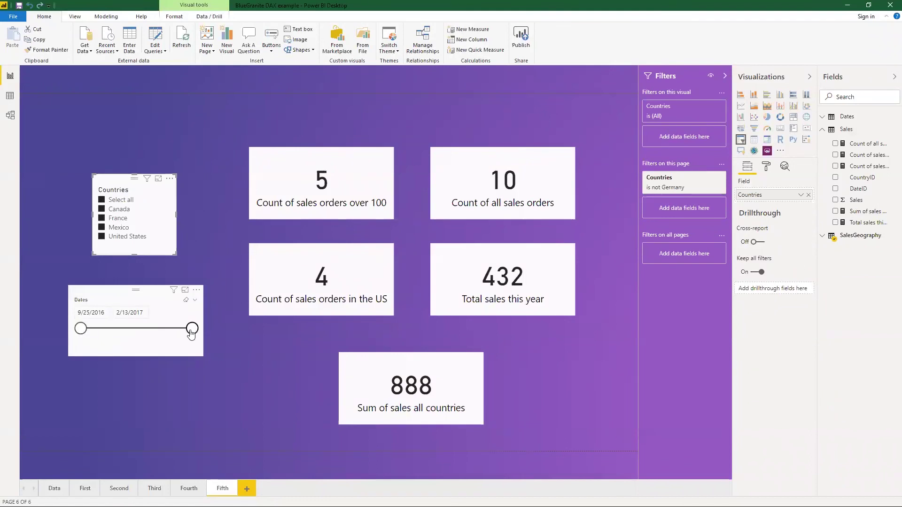
mouse_move(192, 329)
mouse_down()
mouse_move(135, 332)
mouse_move(197, 331)
mouse_up()
click(206, 331)
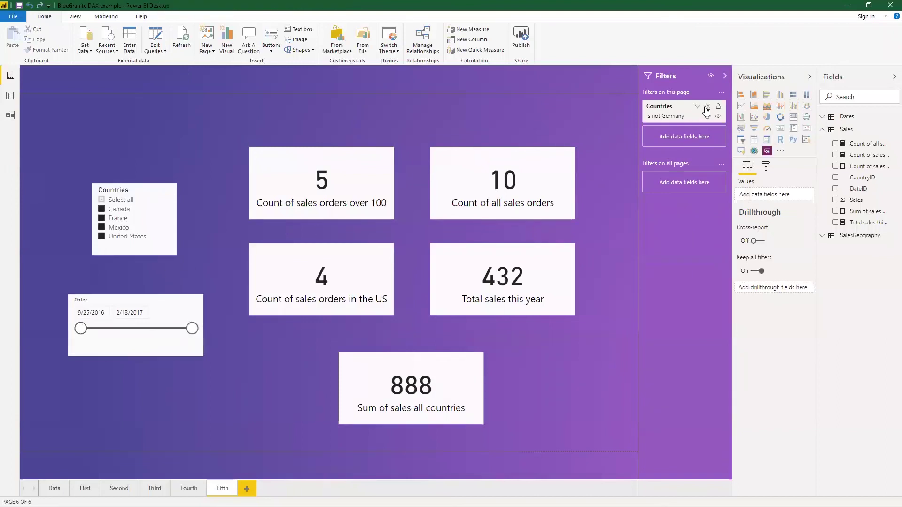
Expand the page-level Countries filter, include all countries, and exclude Germany again
click(698, 110)
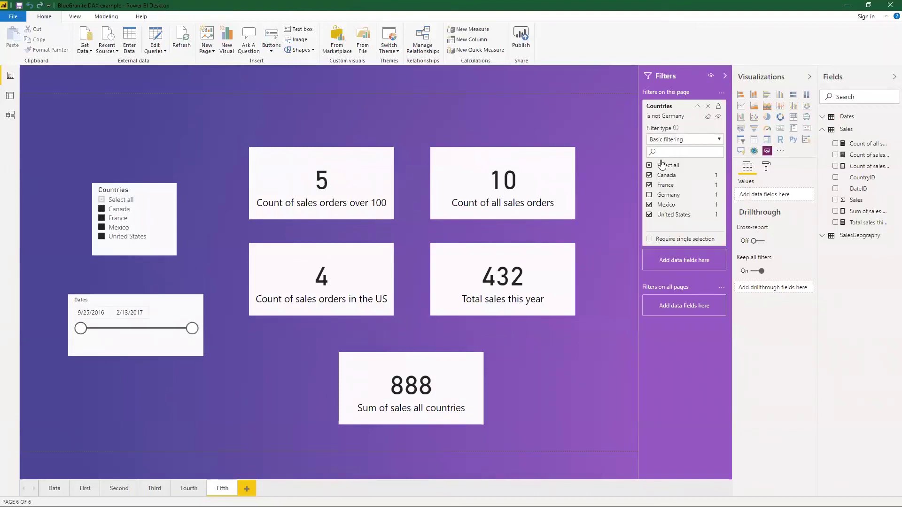
click(650, 166)
click(650, 166)
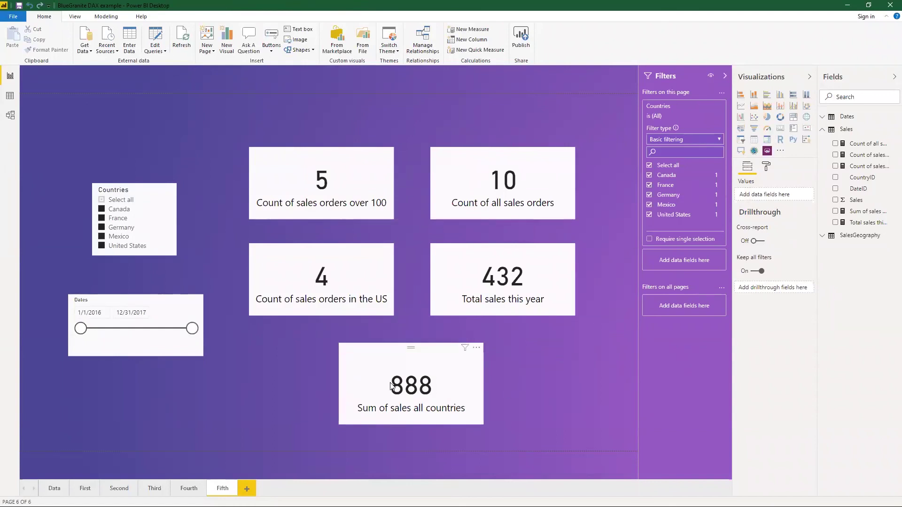
click(650, 194)
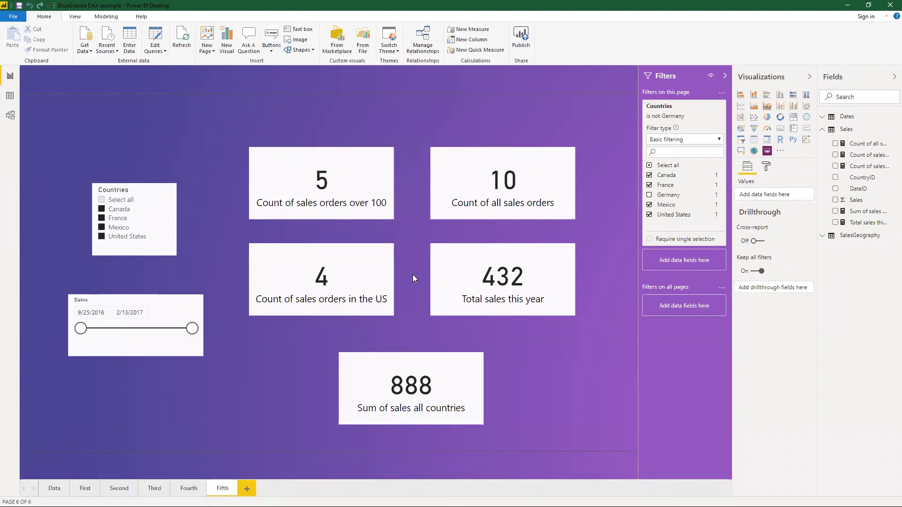
Clear the page-level Countries filter and restrict it to Mexico, toggling that selection off and on once
click(708, 106)
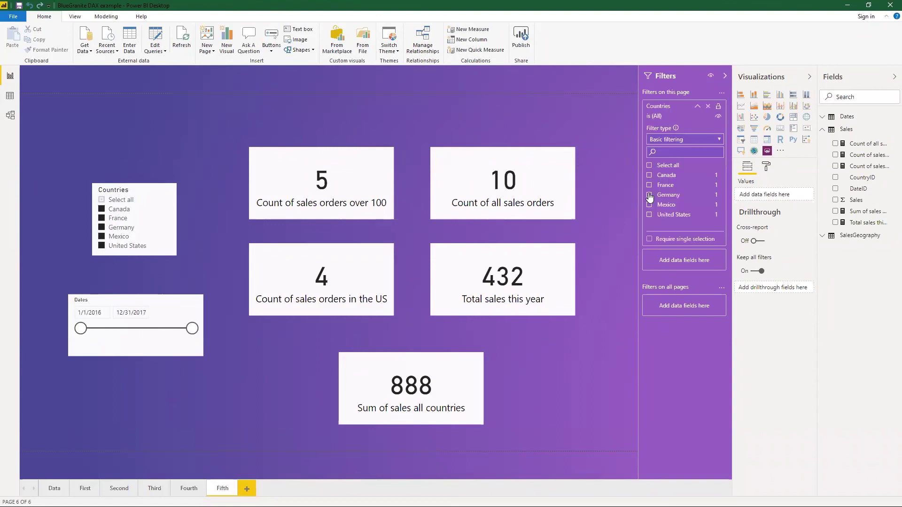
click(650, 206)
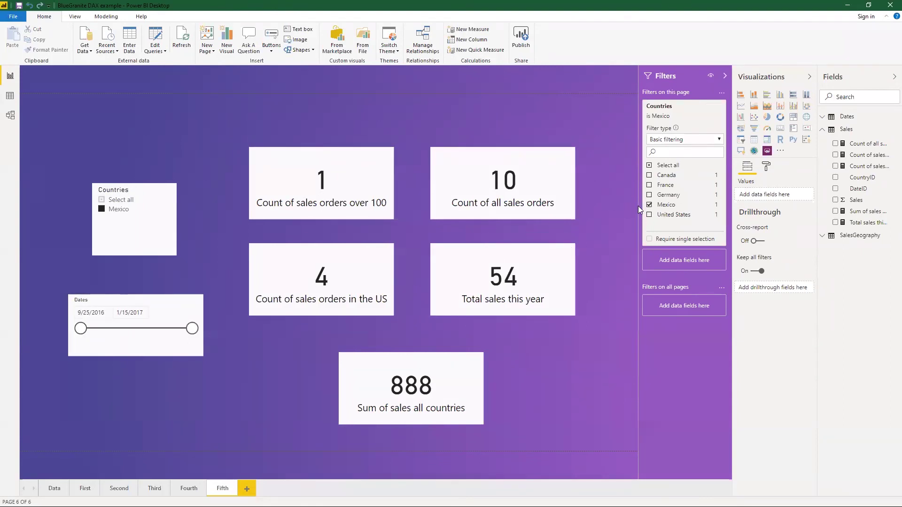
click(650, 205)
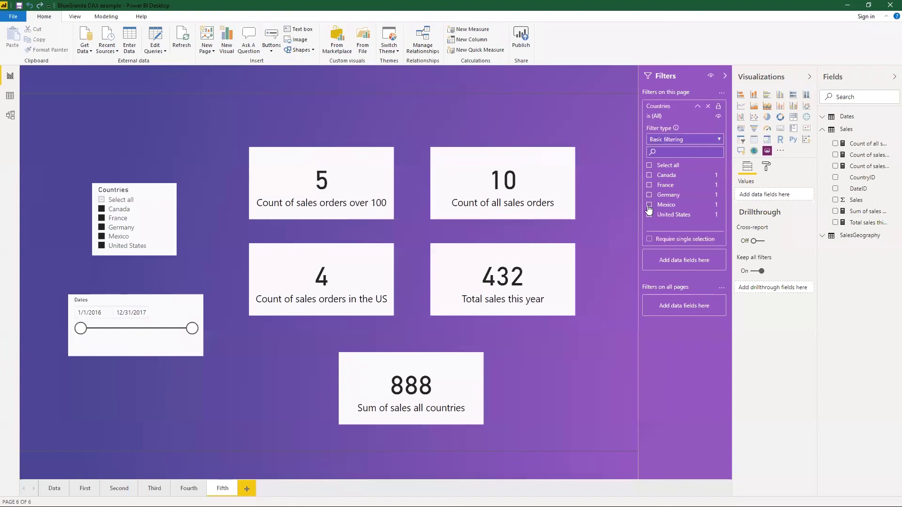
click(649, 205)
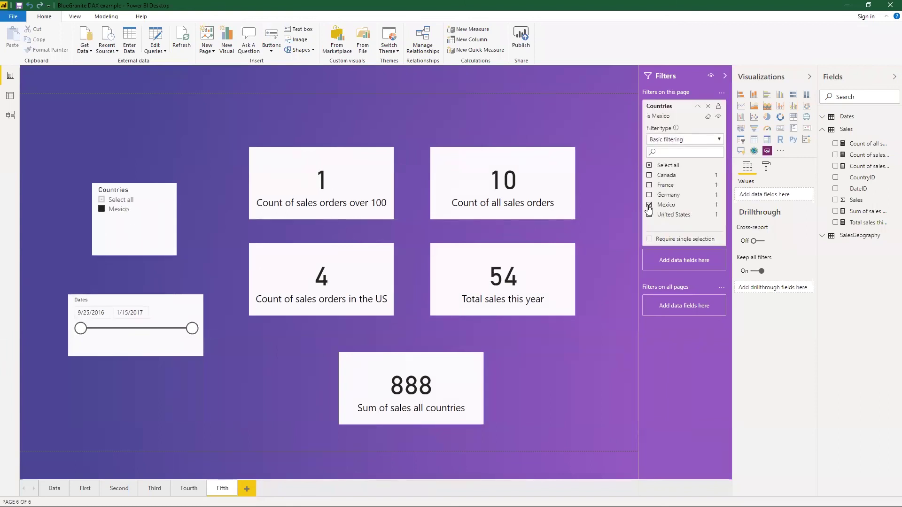
Select the Count of all sales orders and Sum of sales all countries cards, then remove and reapply Mexico in the page-level filter
click(481, 190)
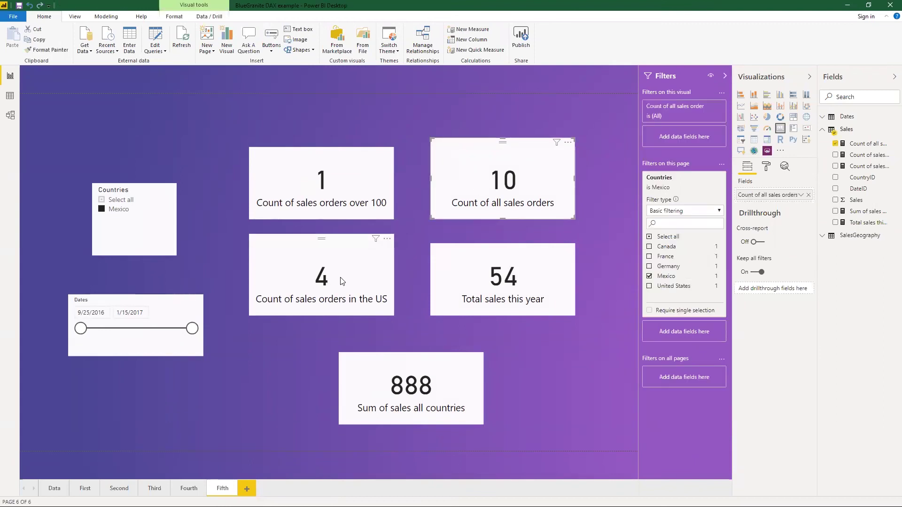
click(377, 391)
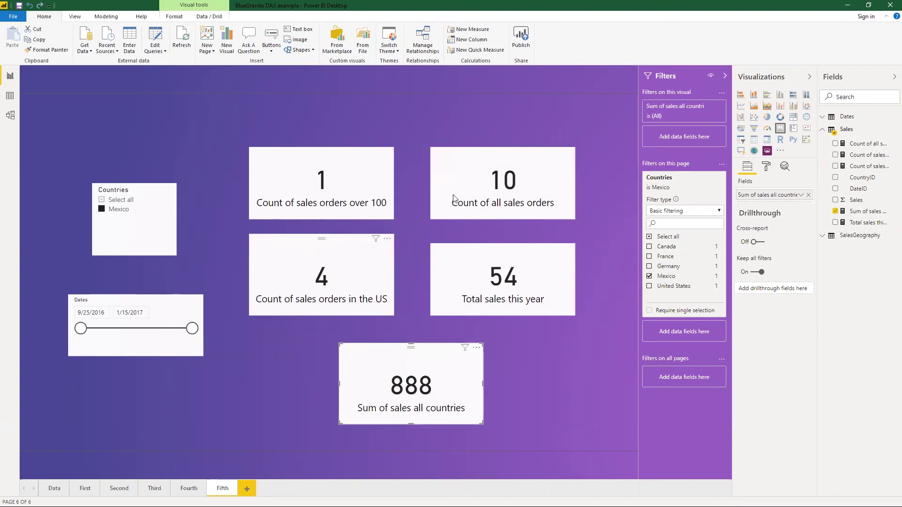
click(649, 276)
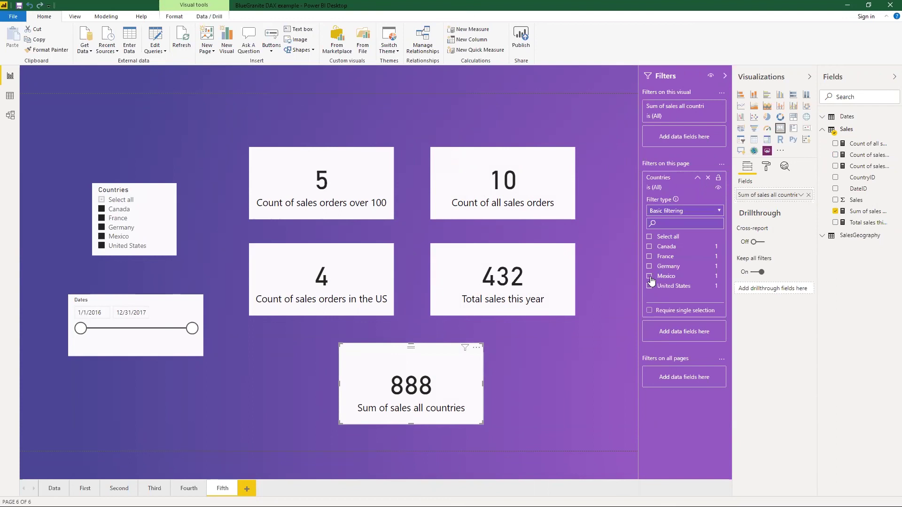
click(649, 276)
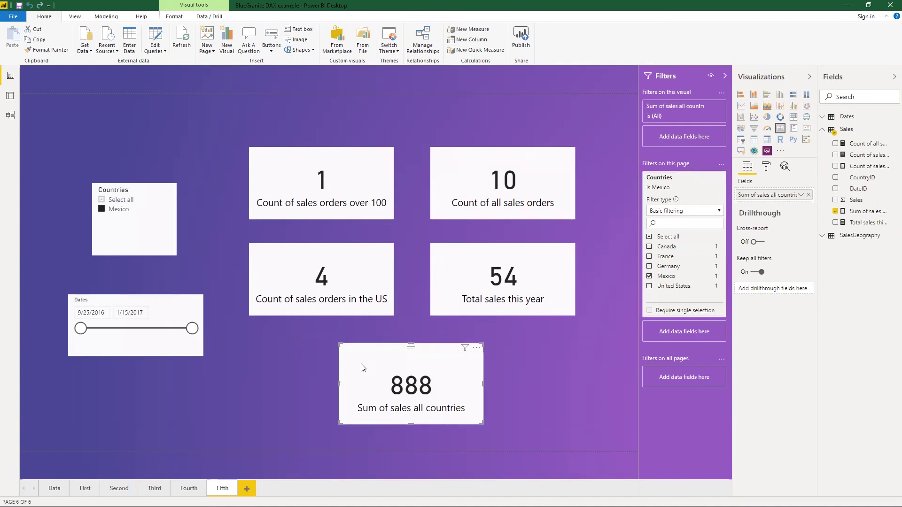
Try a Dates end of 12/17/2016, restore it to 1/15/2017, and select the Sum of sales all countries card
drag(192, 329, 163, 331)
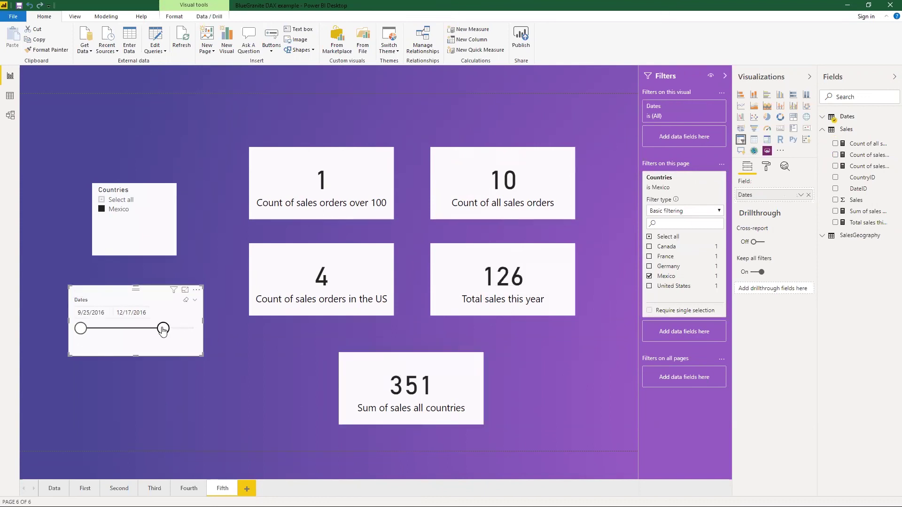
drag(163, 329, 203, 327)
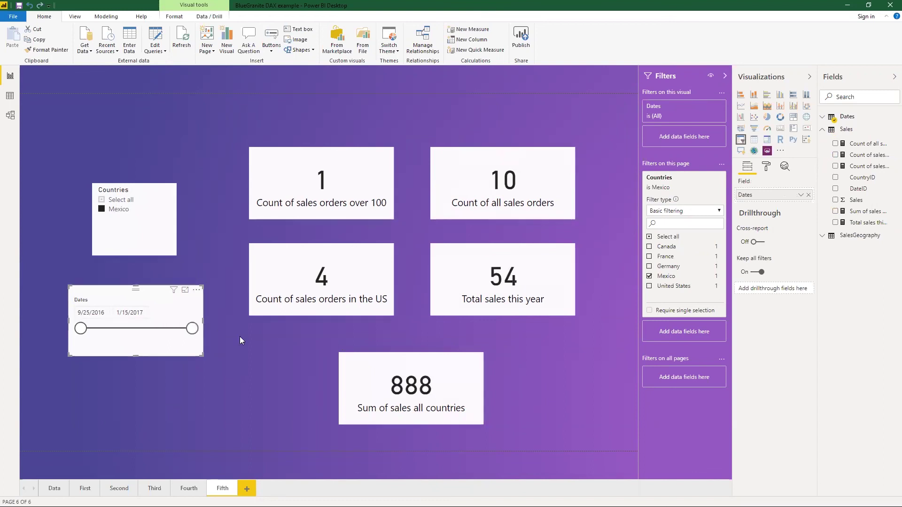
click(440, 373)
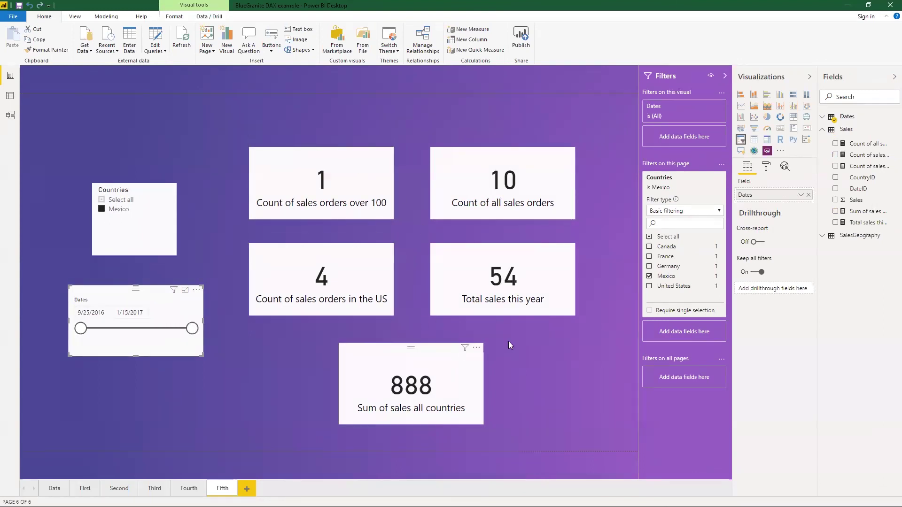
Display the Sum of sales all countries formula, then switch to the PowerPoint slide show and reveal its CALCULATE example
click(851, 213)
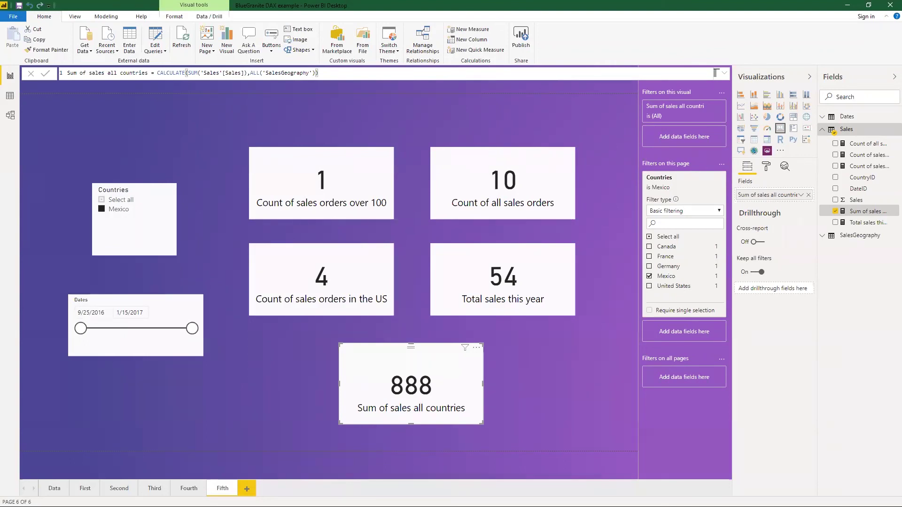
key(alt+Tab)
click(139, 285)
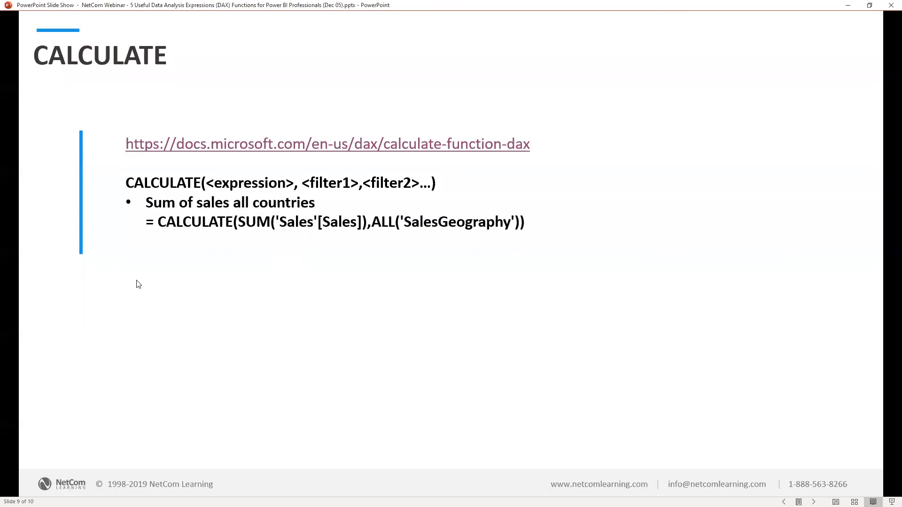